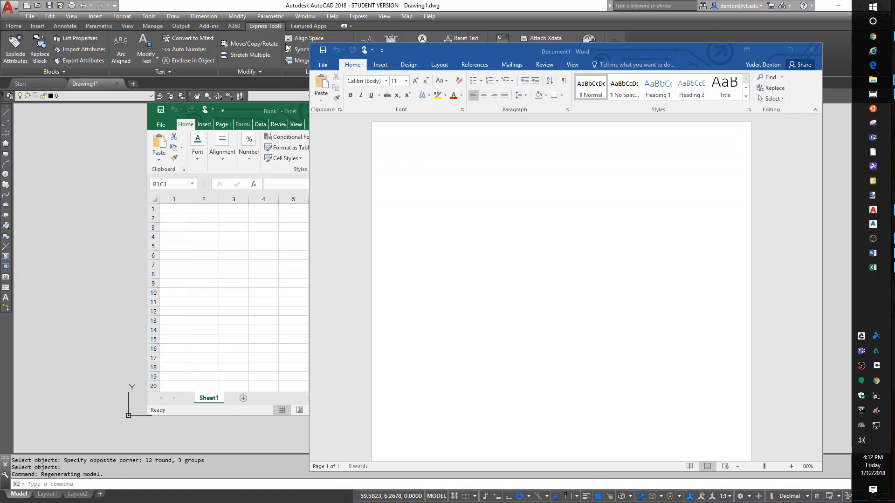
Create a new Word document from the Blog post template, postponing the blog account registration
{"action": "left_click", "coordinate": [321, 71]}
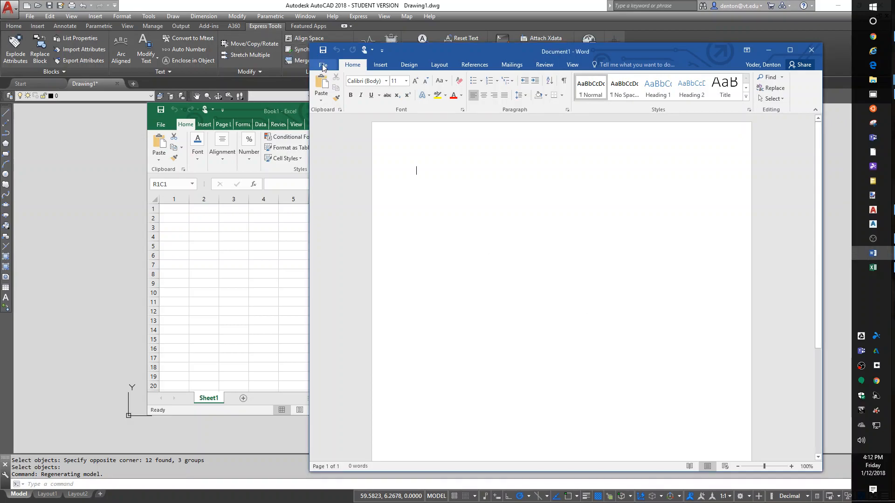
{"action": "left_click", "coordinate": [322, 68]}
{"action": "left_click", "coordinate": [327, 105]}
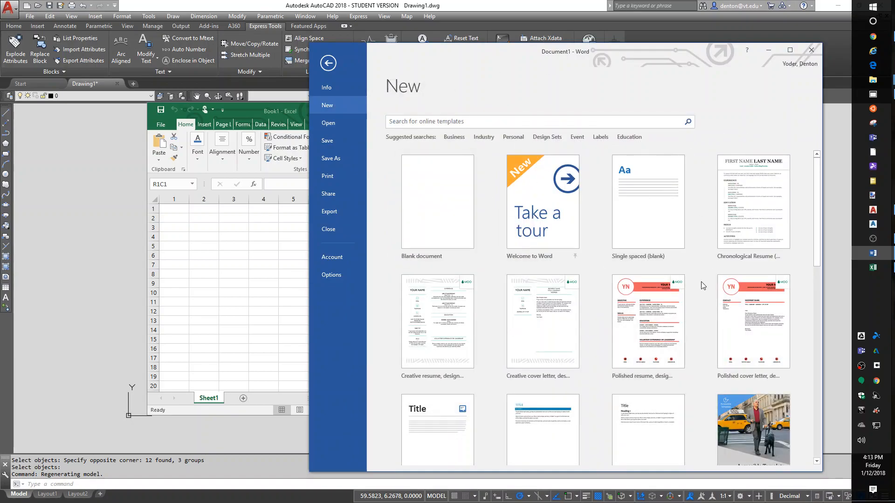
{"action": "scroll", "coordinate": [677, 286], "scroll_direction": "down", "scroll_amount": 2}
{"action": "scroll", "coordinate": [677, 286], "scroll_direction": "down", "scroll_amount": 3}
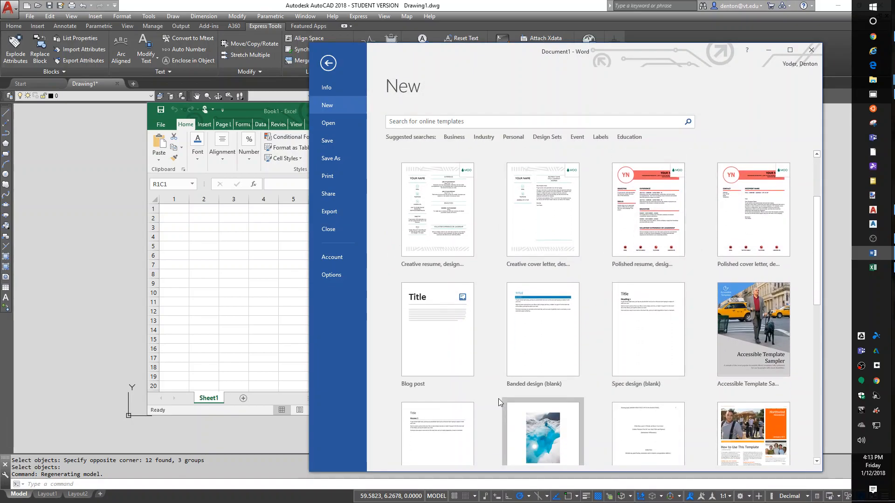
{"action": "left_click", "coordinate": [437, 335]}
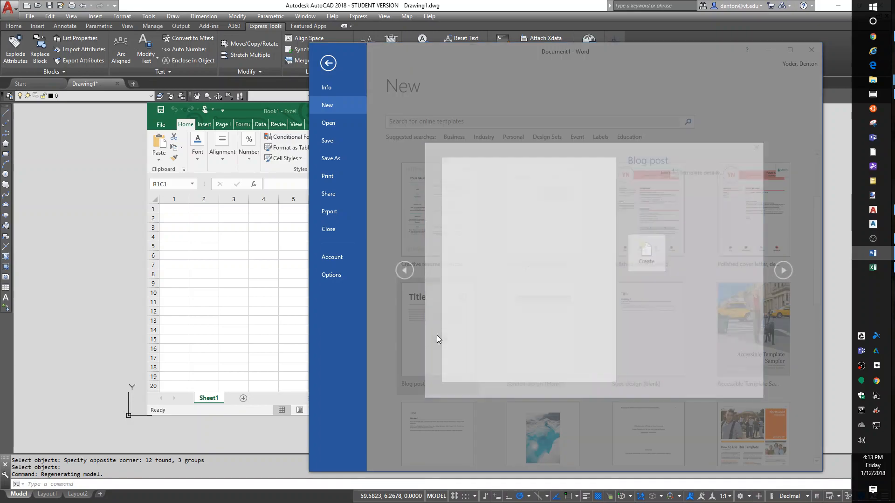
{"action": "left_click", "coordinate": [652, 264]}
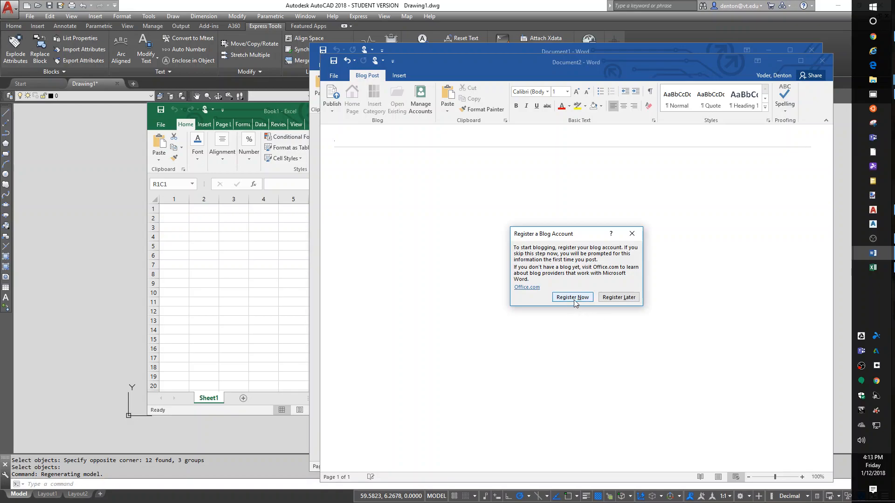
{"action": "left_click", "coordinate": [618, 298]}
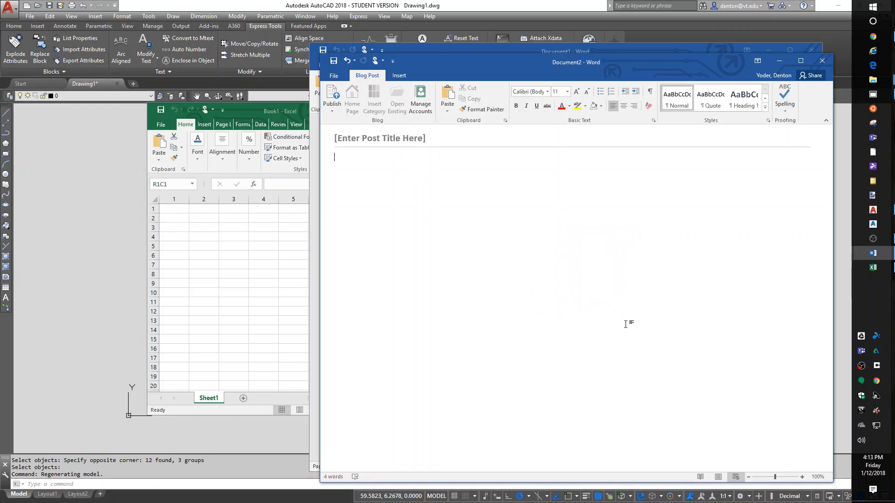
Replace the post title placeholder with "This is a test" and place the cursor in the post body
{"action": "left_click", "coordinate": [375, 143]}
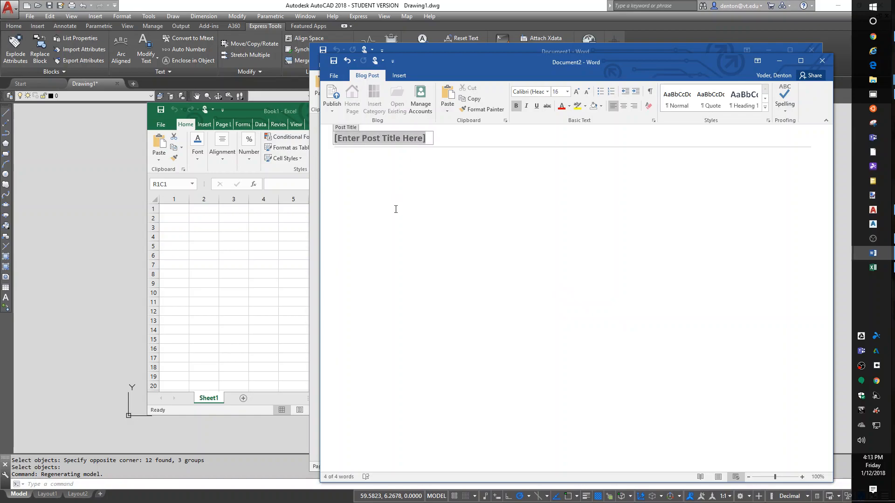
{"action": "type", "text": "This is "}
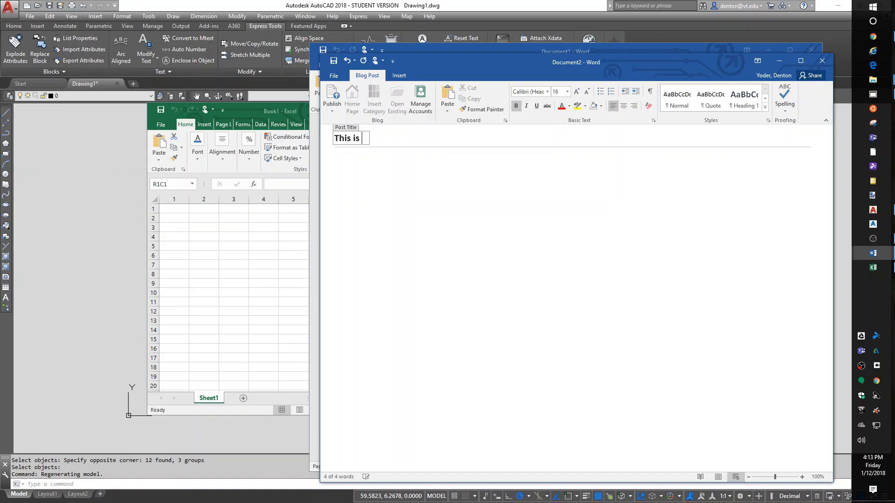
{"action": "type", "text": "a test"}
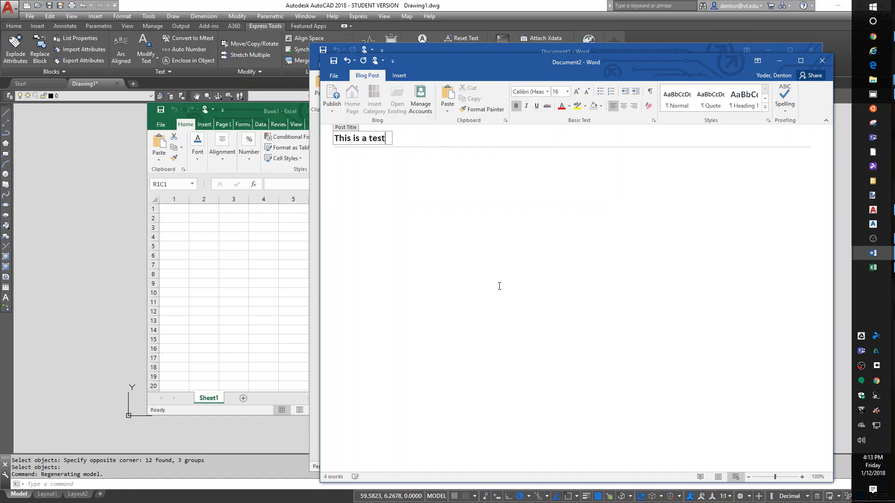
{"action": "left_click", "coordinate": [384, 176]}
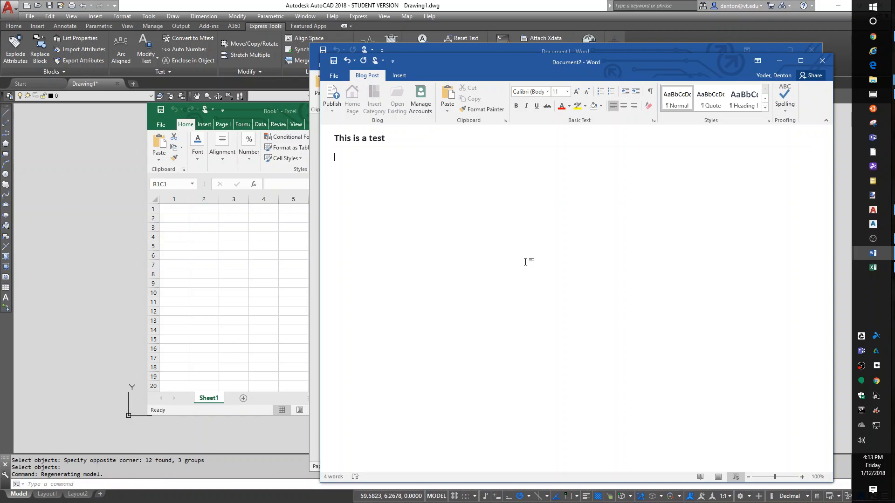
Switch to Excel and create a new workbook from the Student schedule template
{"action": "left_click", "coordinate": [164, 127]}
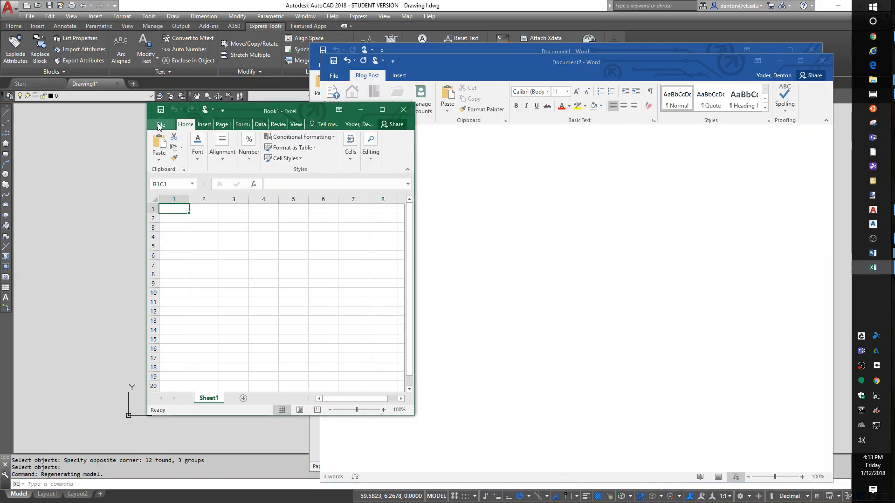
{"action": "left_click", "coordinate": [164, 171]}
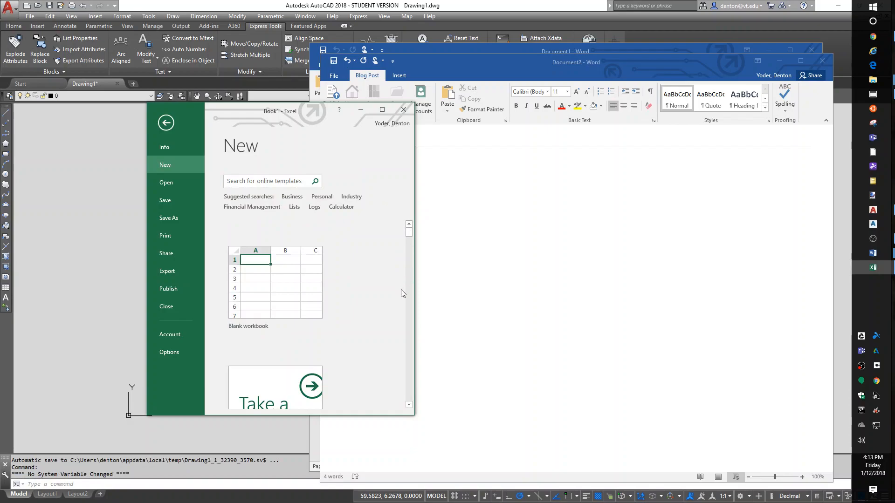
{"action": "scroll", "coordinate": [372, 325], "scroll_direction": "down", "scroll_amount": 5}
{"action": "scroll", "coordinate": [371, 325], "scroll_direction": "down", "scroll_amount": 6}
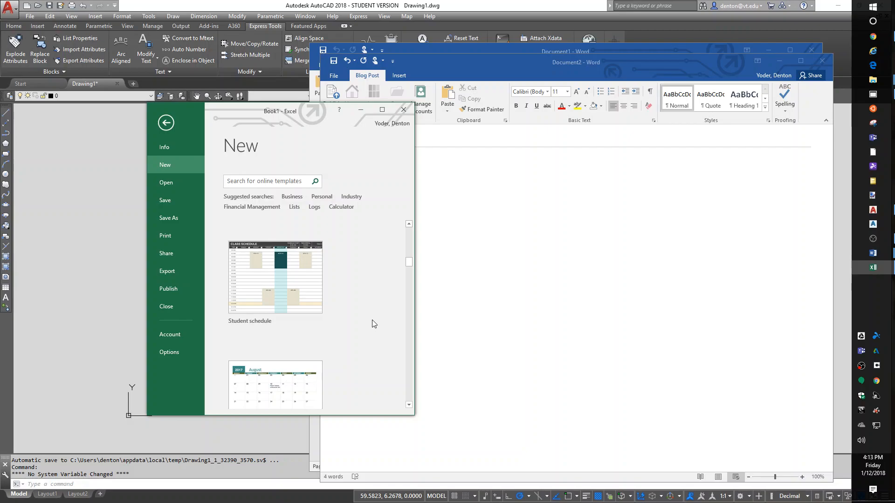
{"action": "left_click", "coordinate": [228, 266]}
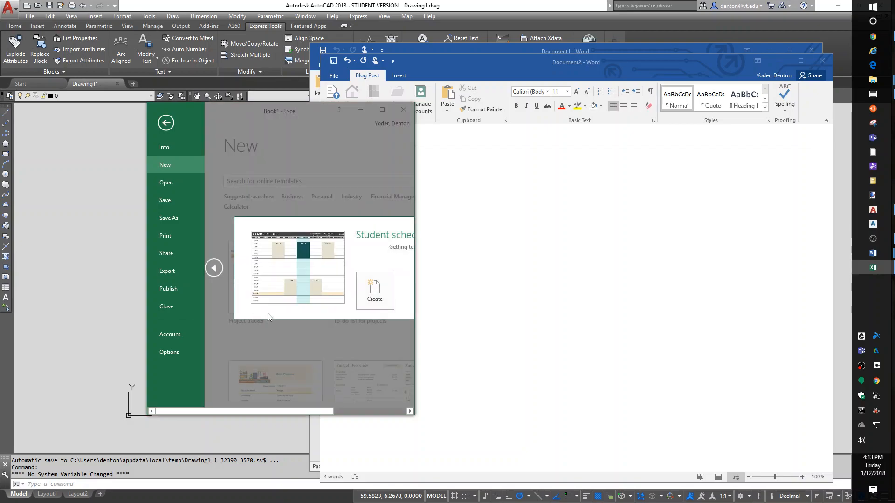
{"action": "left_click", "coordinate": [378, 313]}
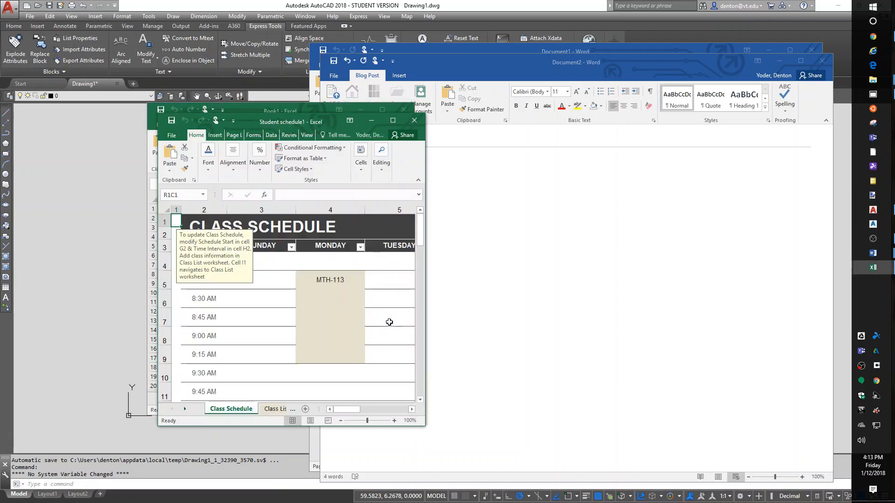
Enlarge the student schedule workbook's window and look over the Class Schedule sheet
{"action": "left_click_drag", "start_coordinate": [423, 424], "coordinate": [665, 491]}
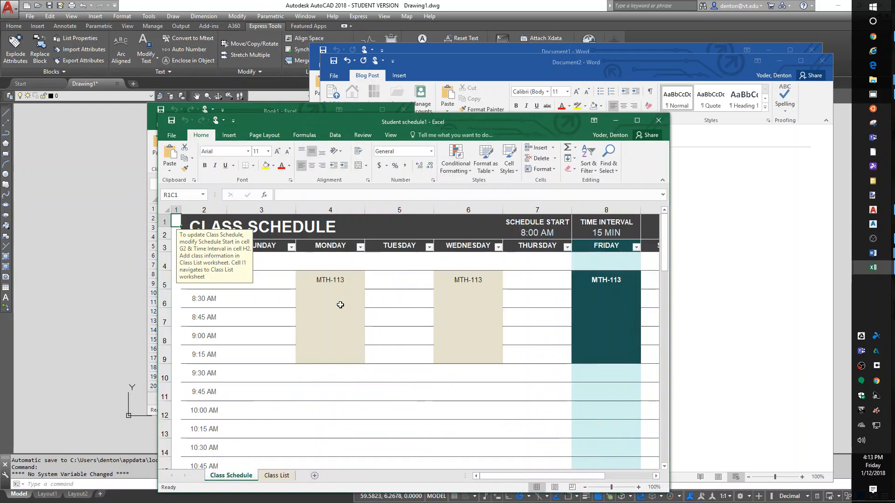
{"action": "scroll", "coordinate": [356, 316], "scroll_direction": "down", "scroll_amount": 4}
{"action": "scroll", "coordinate": [446, 376], "scroll_direction": "up", "scroll_amount": 4}
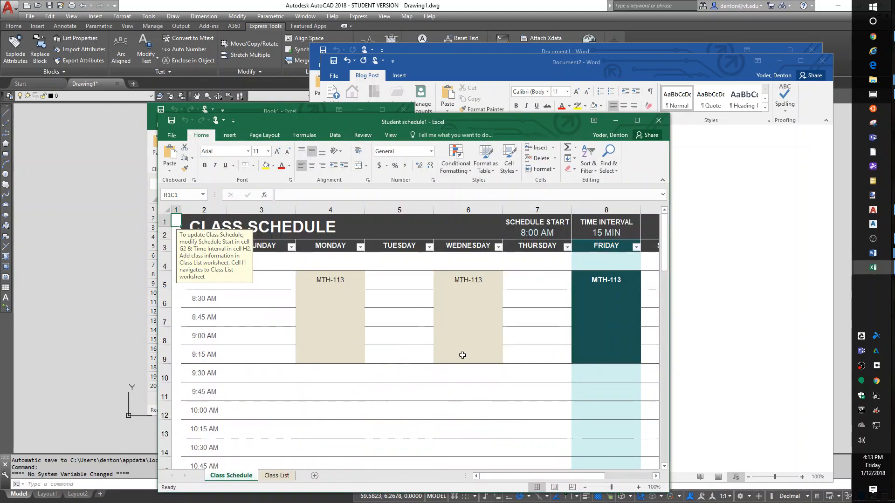
Close the student schedule workbook without saving, along with the blank workbook and both Word documents
{"action": "left_click", "coordinate": [666, 122]}
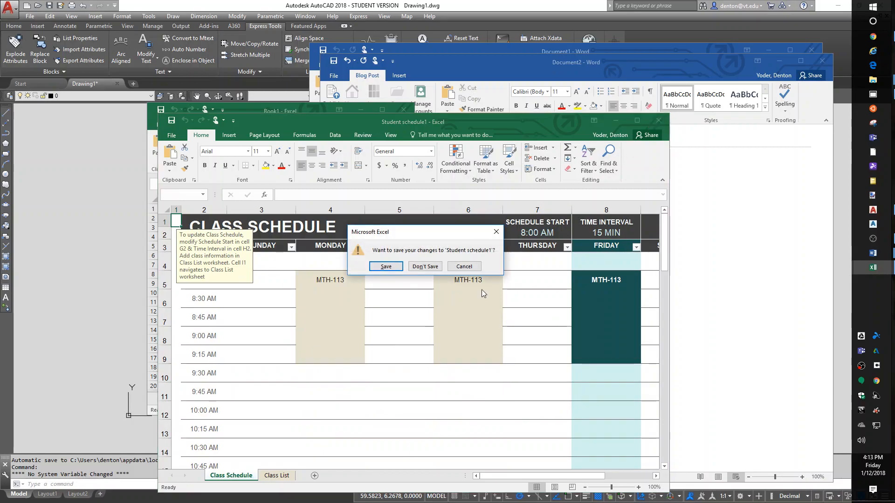
{"action": "left_click", "coordinate": [425, 266]}
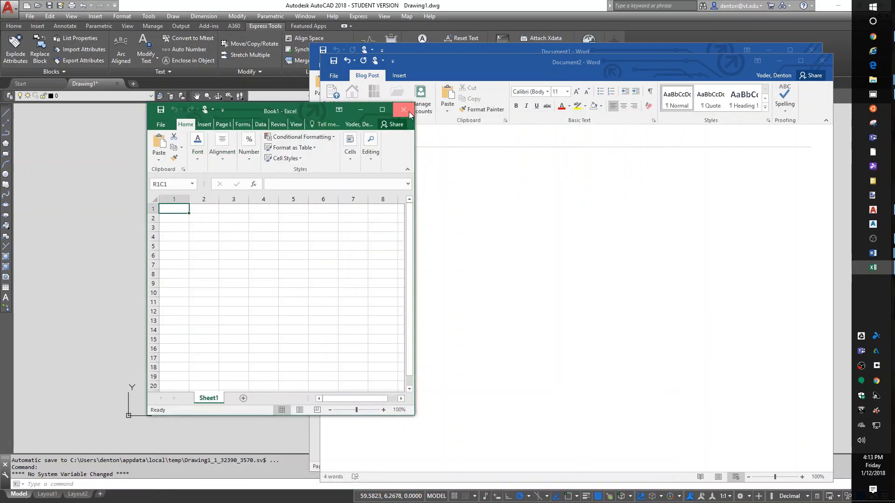
{"action": "left_click", "coordinate": [403, 109]}
{"action": "left_click", "coordinate": [821, 61]}
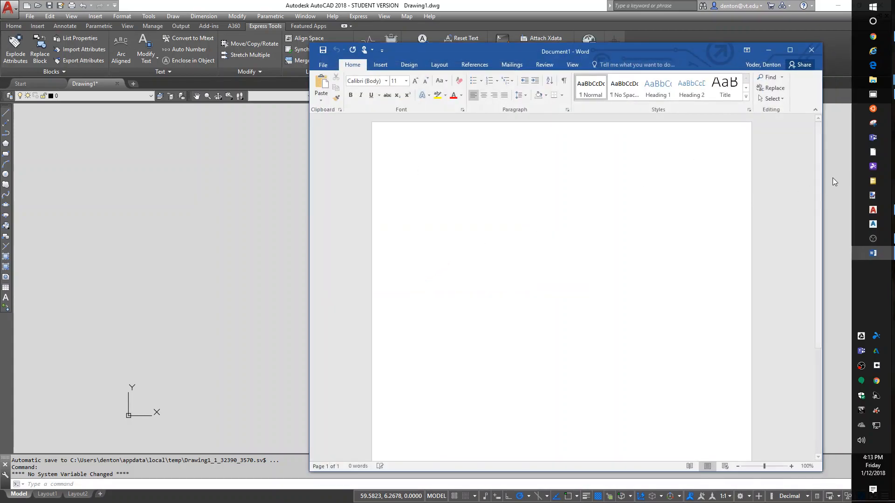
{"action": "left_click", "coordinate": [811, 50]}
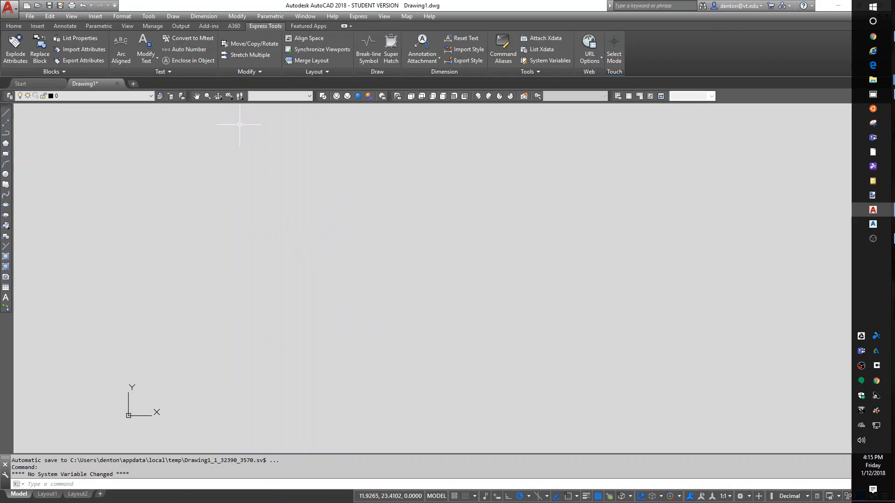
Create a new AutoCAD drawing from acad.dwt in the AutoCAD Template folder and turn its grid display off
{"action": "left_click", "coordinate": [29, 16]}
{"action": "left_click", "coordinate": [28, 16]}
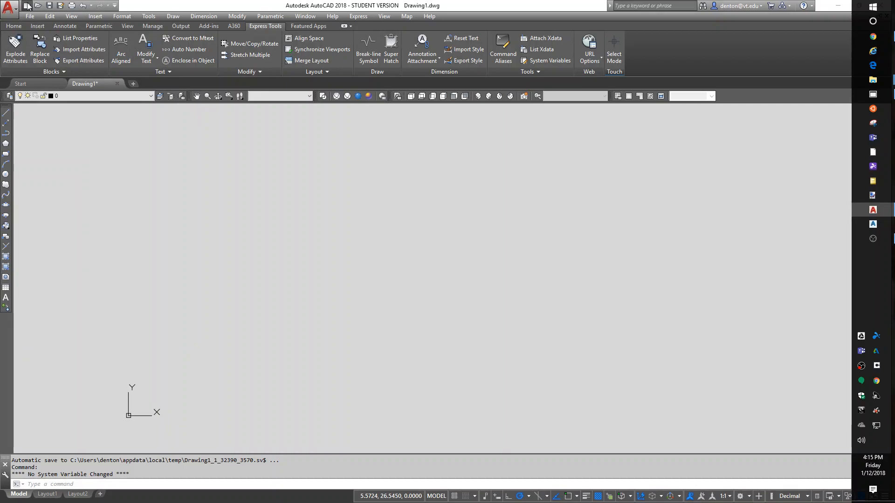
{"action": "left_click", "coordinate": [27, 6]}
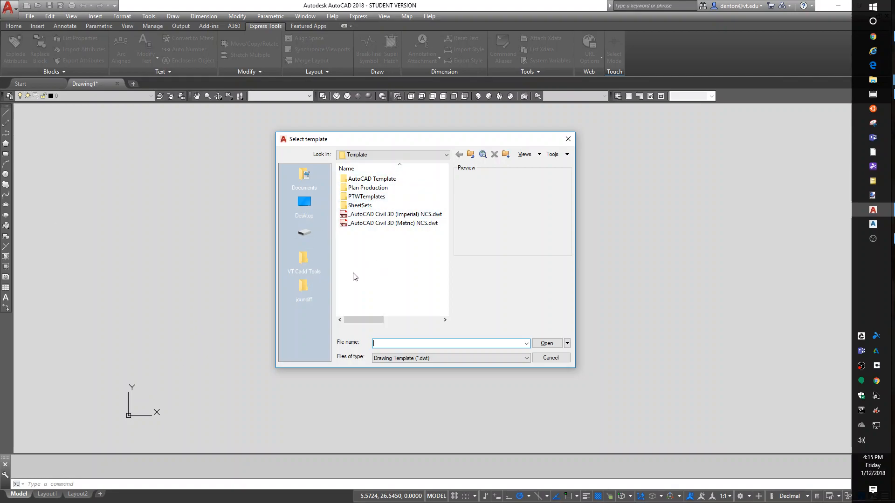
{"action": "left_click", "coordinate": [377, 216]}
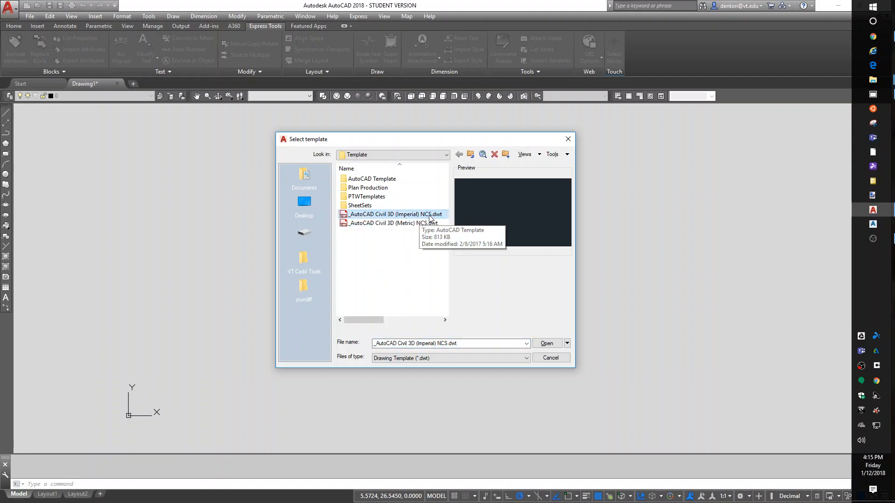
{"action": "left_click", "coordinate": [381, 251]}
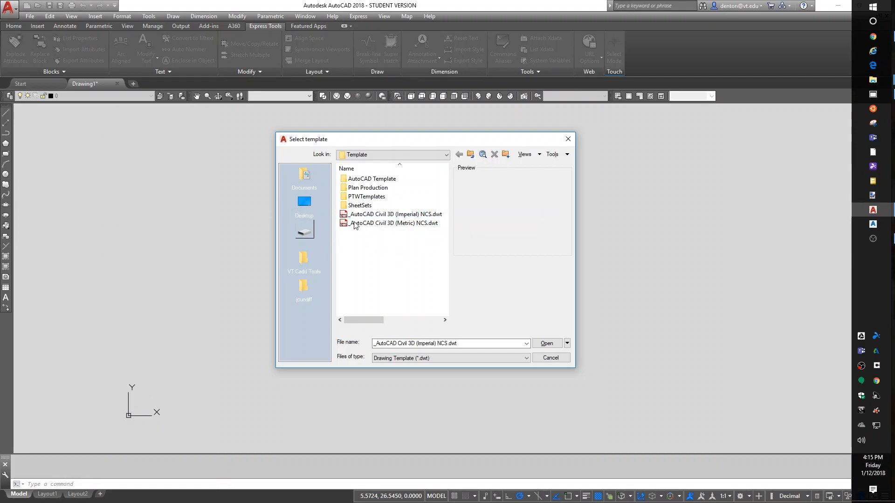
{"action": "double_click", "coordinate": [360, 180]}
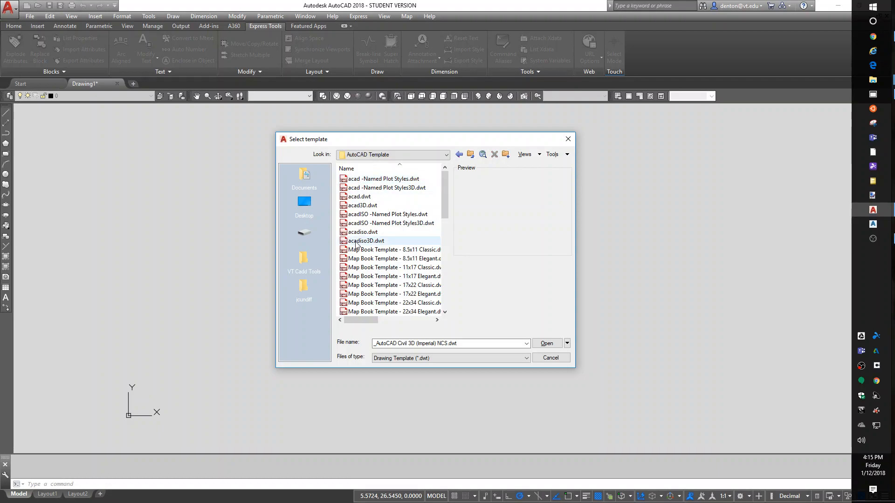
{"action": "left_click", "coordinate": [359, 197]}
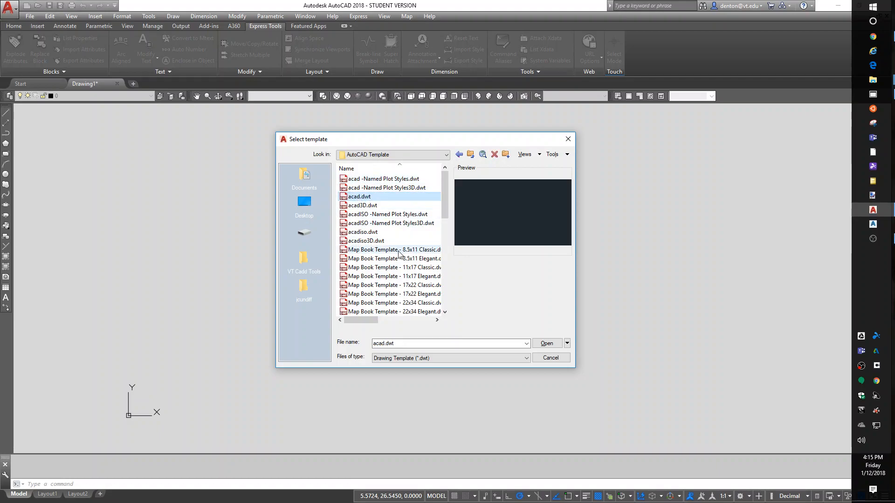
{"action": "left_click", "coordinate": [546, 344]}
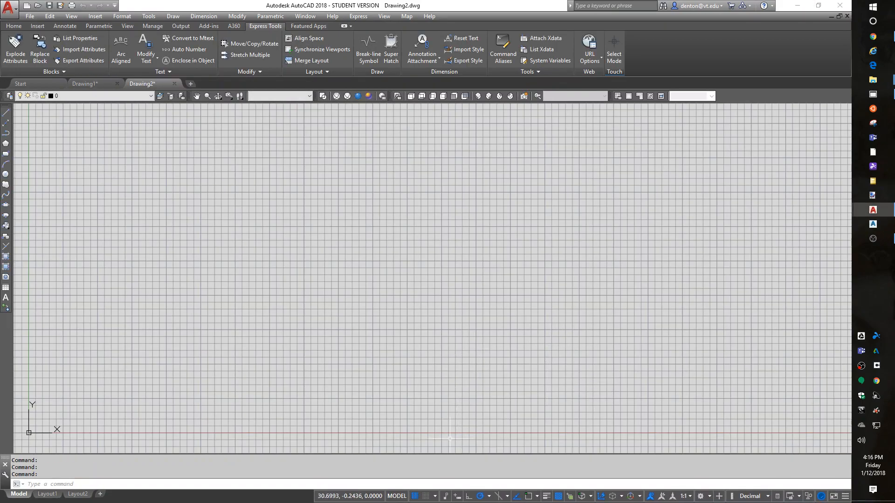
{"action": "left_click", "coordinate": [414, 495]}
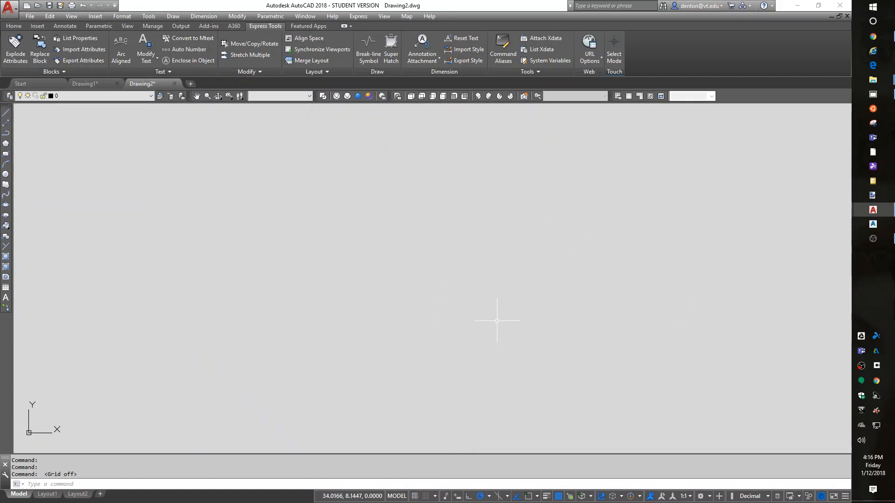
Open the text style settings and look through the fonts available for the Standard style, keeping Arial
{"action": "type", "text": "ST"}
{"action": "key", "text": "Return"}
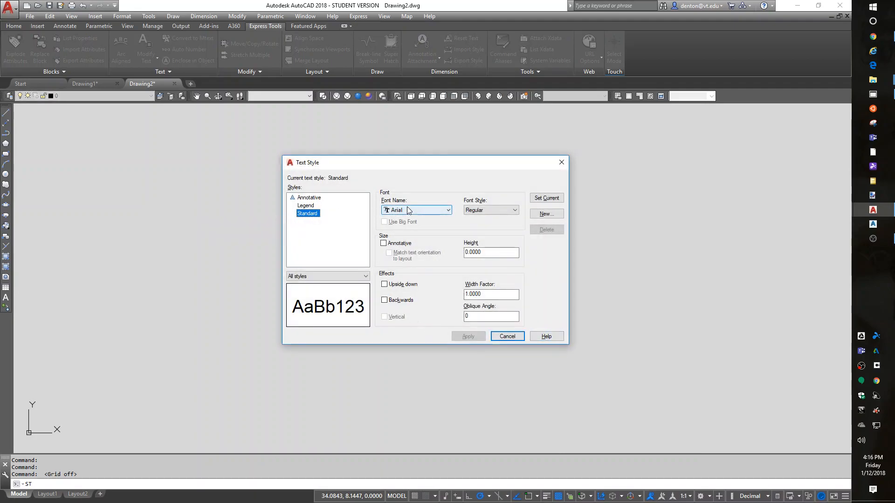
{"action": "left_click", "coordinate": [409, 211]}
{"action": "scroll", "coordinate": [404, 249], "scroll_direction": "up", "scroll_amount": 5}
{"action": "scroll", "coordinate": [405, 249], "scroll_direction": "down", "scroll_amount": 5}
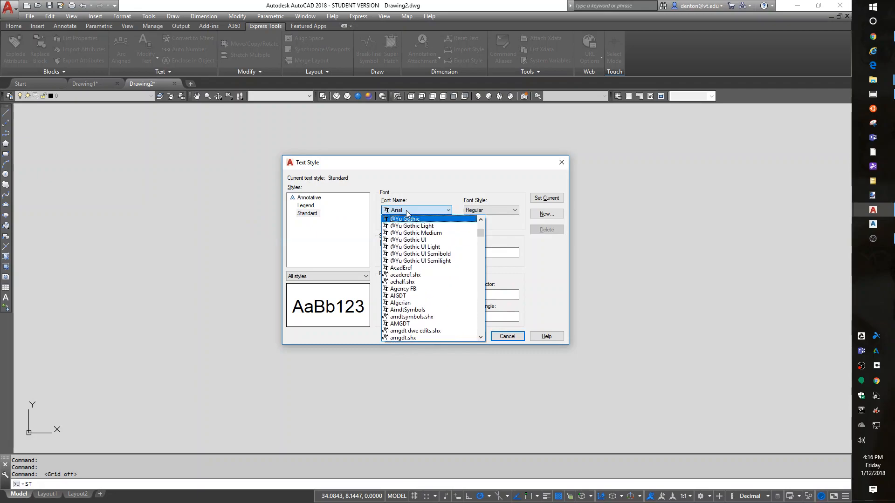
{"action": "left_click", "coordinate": [406, 211]}
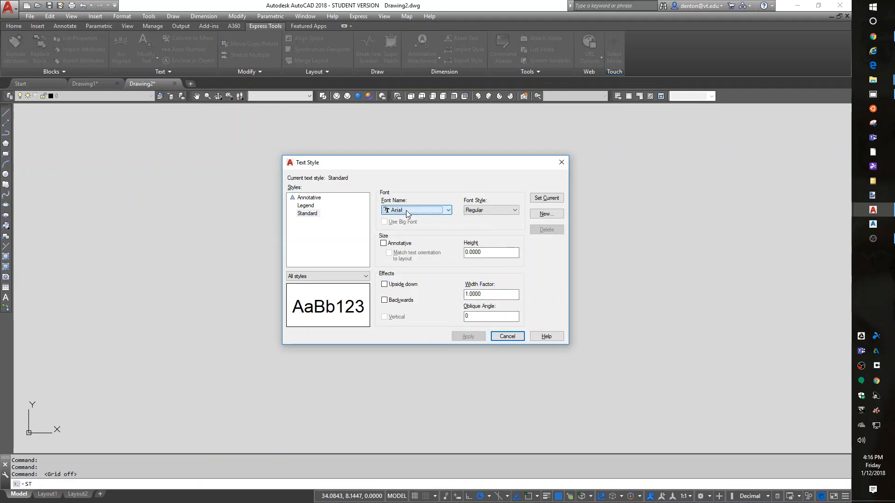
Create a new text style named std
{"action": "left_click", "coordinate": [549, 214]}
{"action": "left_click", "coordinate": [549, 213]}
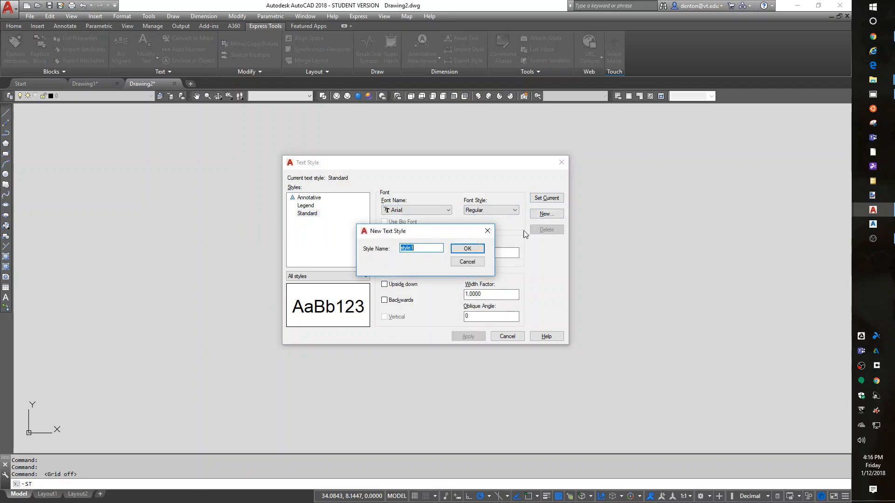
{"action": "type", "text": "std"}
{"action": "left_click", "coordinate": [467, 248]}
Assign the romans.shx font to the std text style, make it current with its changes saved, and close the text style settings
{"action": "left_click", "coordinate": [410, 211]}
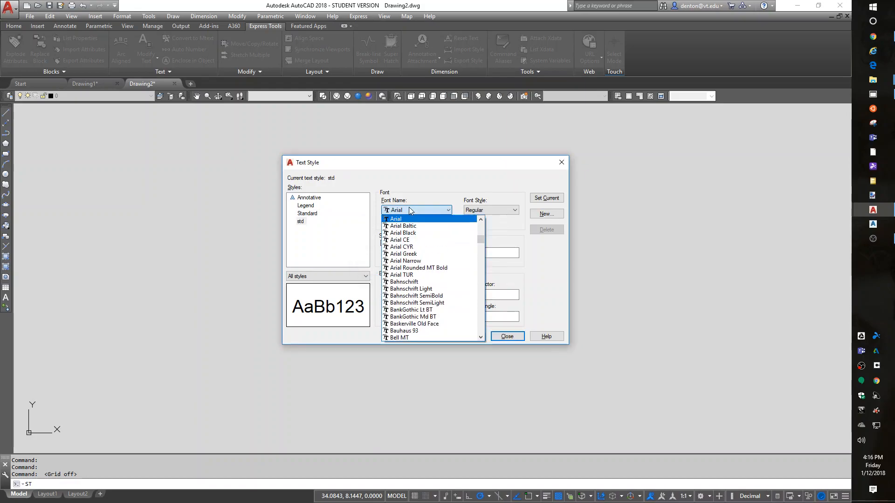
{"action": "key", "text": "r"}
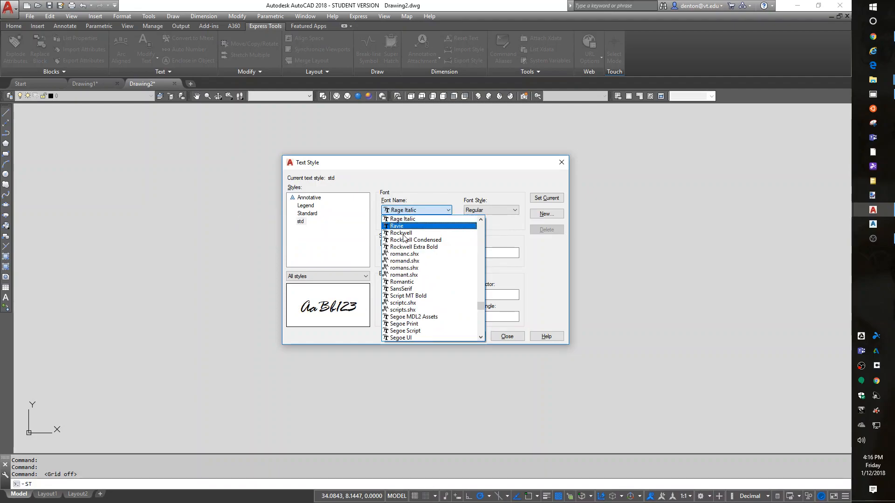
{"action": "left_click", "coordinate": [408, 267]}
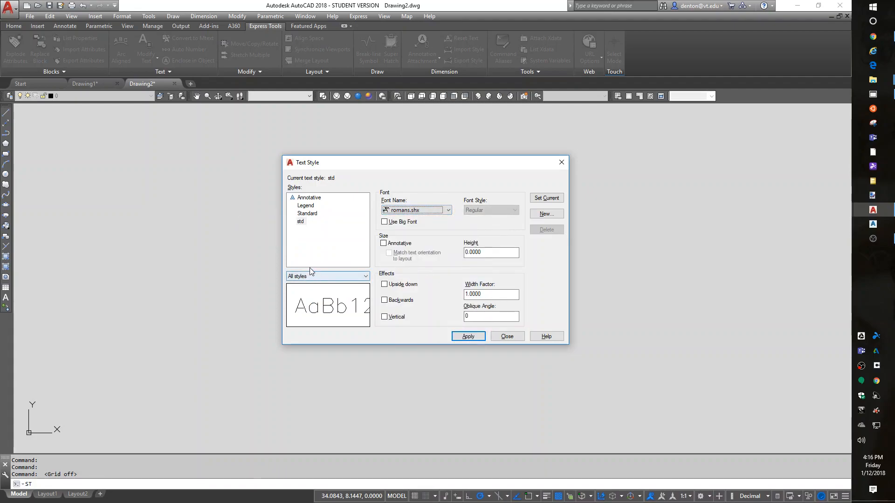
{"action": "left_click", "coordinate": [545, 200]}
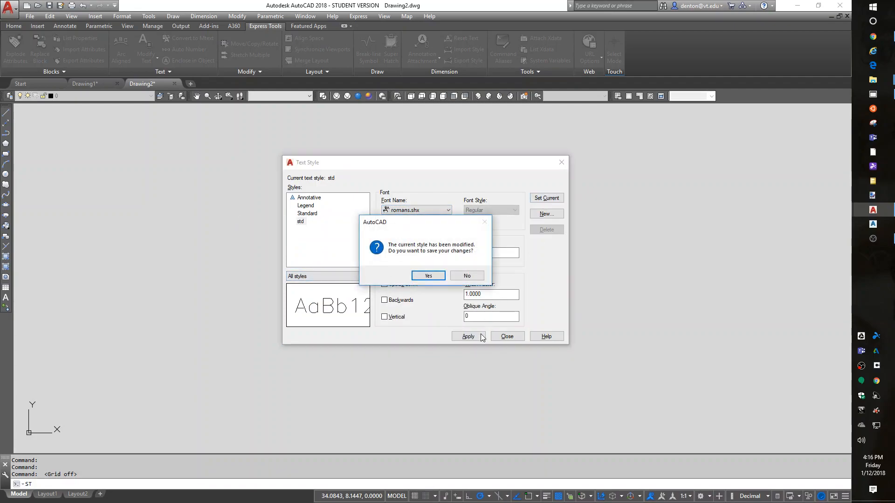
{"action": "left_click", "coordinate": [434, 277]}
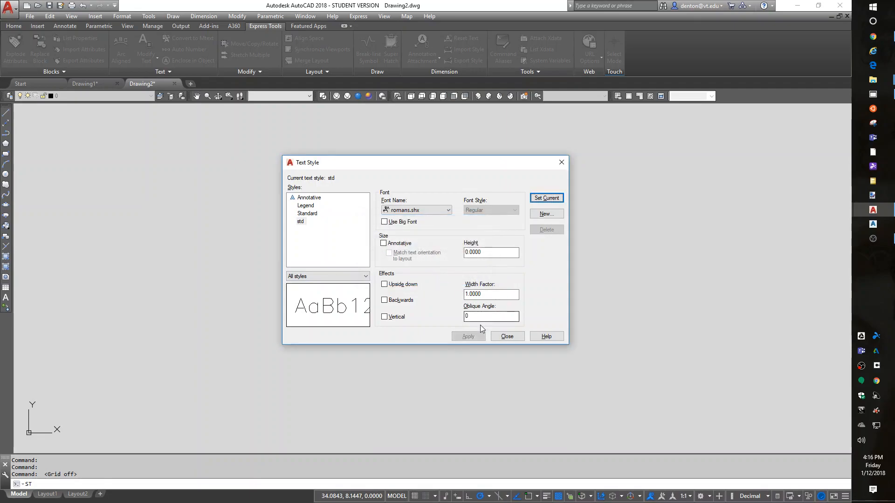
{"action": "left_click", "coordinate": [300, 222]}
{"action": "left_click", "coordinate": [507, 336]}
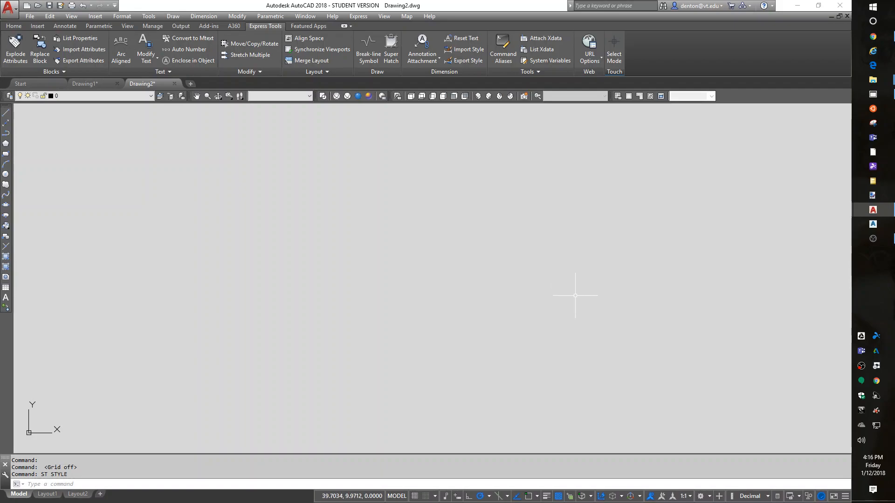
Add the D-Size layout from paperspace example.dwg through DesignCenter, and delete Layout1 and Layout2 from the drawing
{"action": "key", "text": "ctrl+2"}
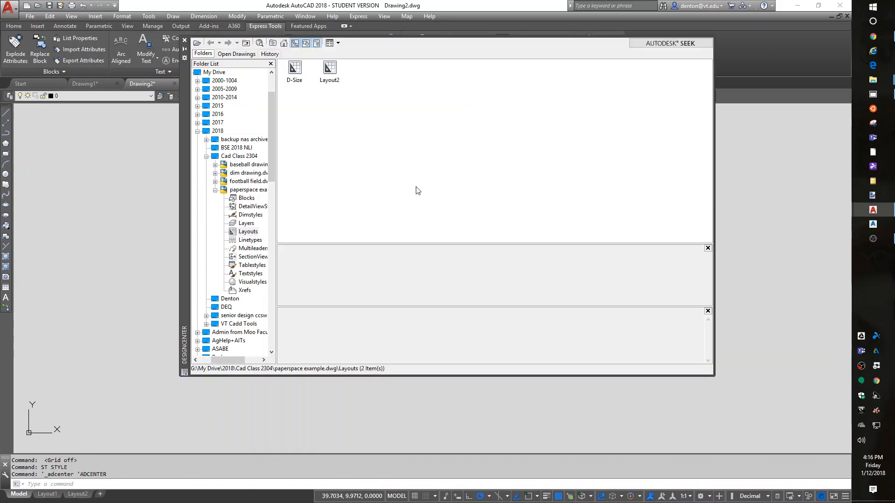
{"action": "double_click", "coordinate": [294, 70]}
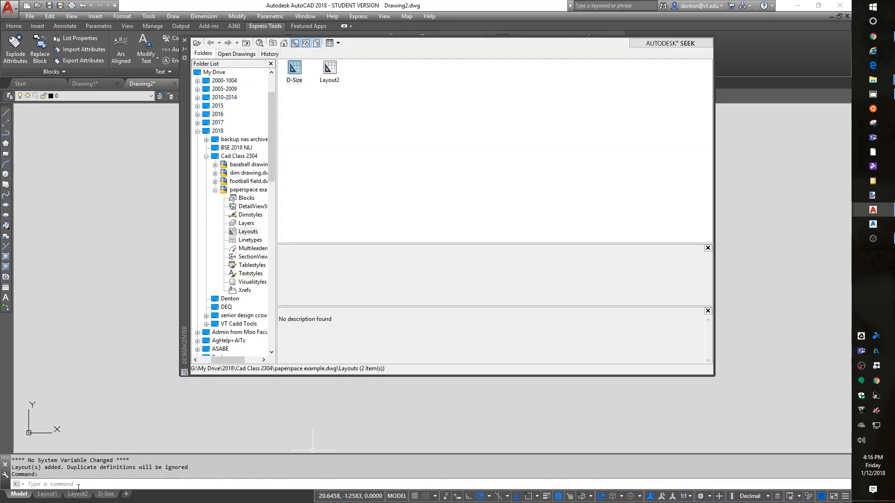
{"action": "right_click", "coordinate": [45, 495]}
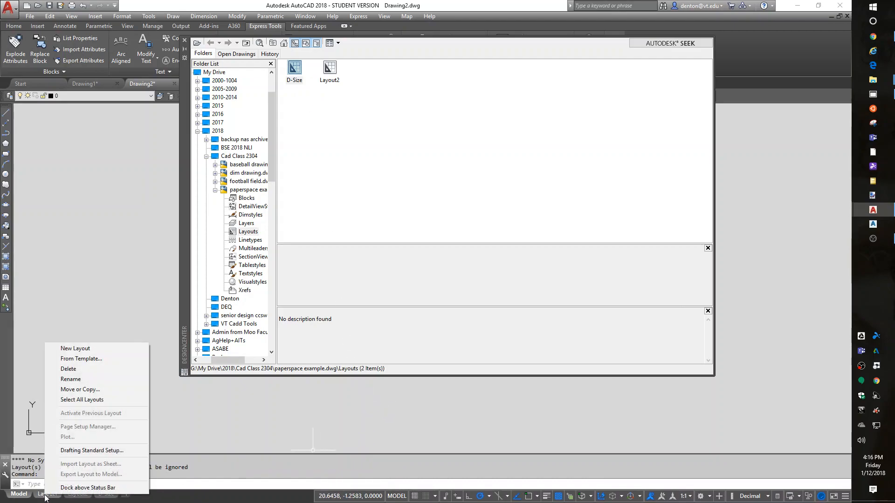
{"action": "left_click", "coordinate": [64, 370]}
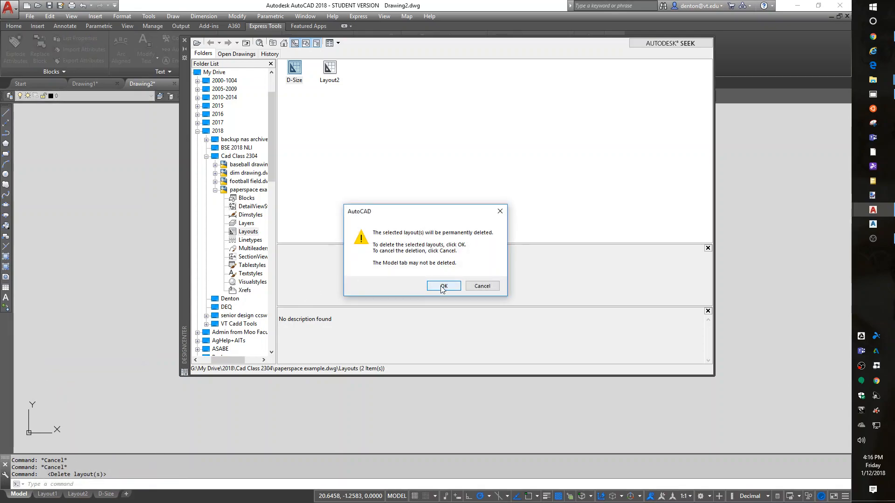
{"action": "left_click", "coordinate": [443, 286]}
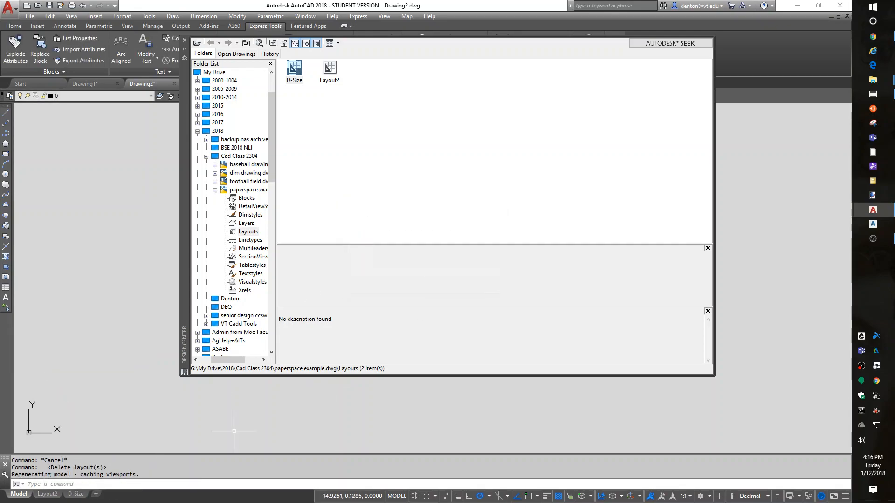
{"action": "right_click", "coordinate": [52, 495]}
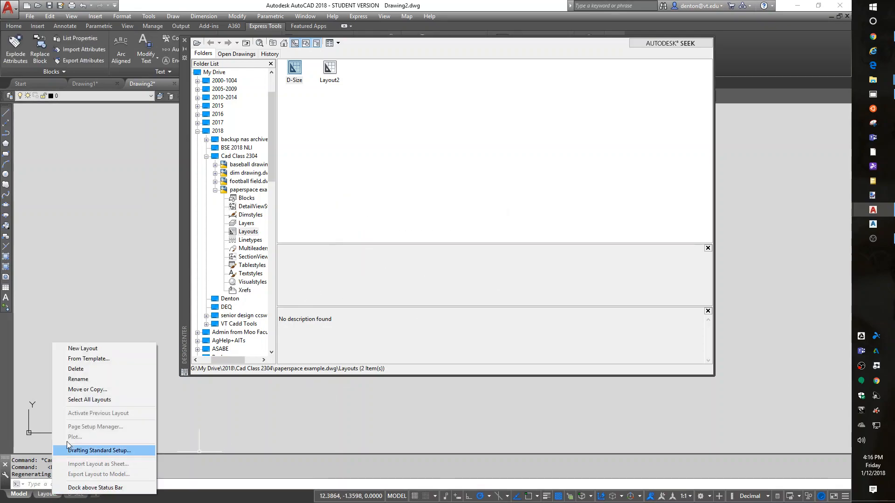
{"action": "left_click", "coordinate": [84, 368]}
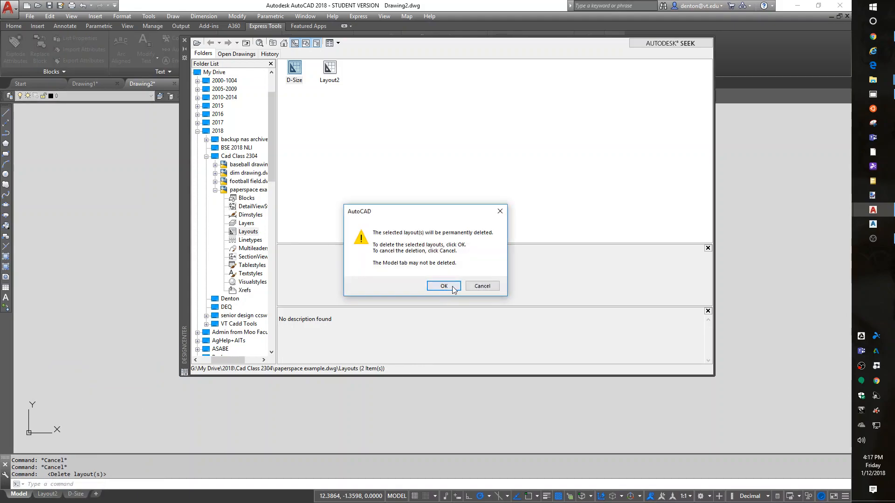
{"action": "left_click", "coordinate": [444, 286]}
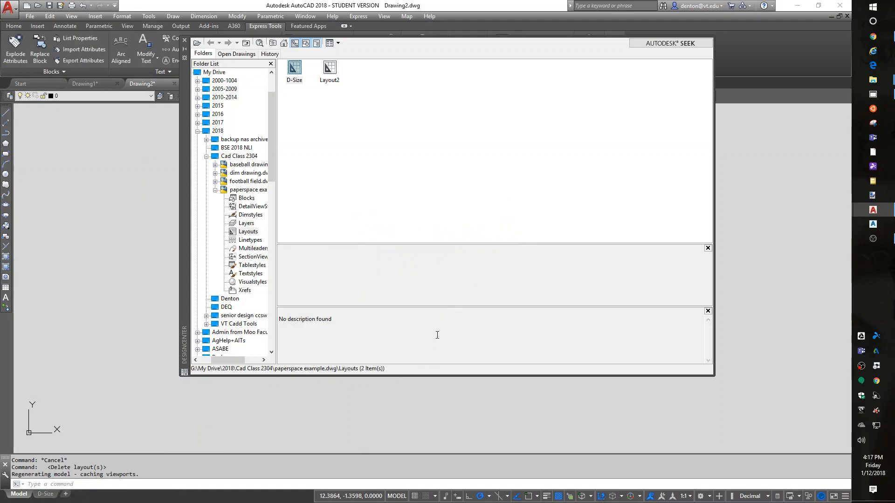
Switch to the D-Size layout, close DesignCenter, and erase both viewports together with the 1" = 200' scale bar
{"action": "left_click", "coordinate": [45, 495]}
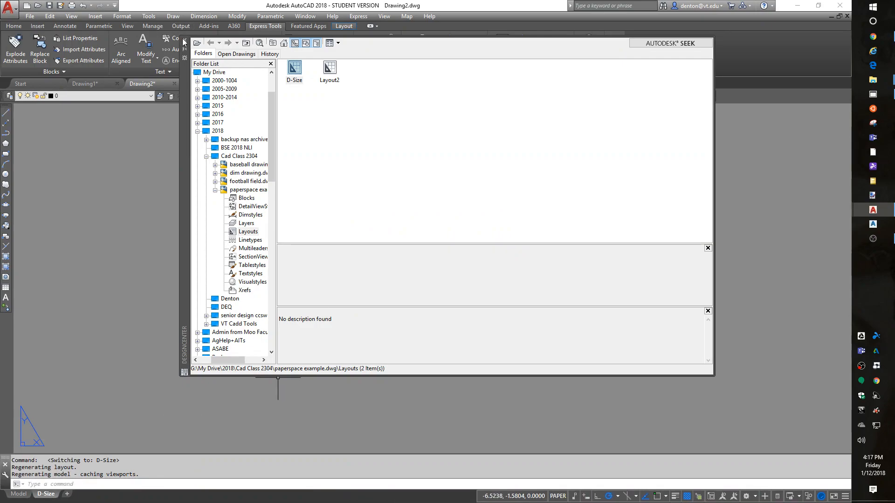
{"action": "left_click", "coordinate": [184, 41]}
{"action": "middle_click", "coordinate": [716, 294]}
{"action": "middle_click", "coordinate": [716, 294]}
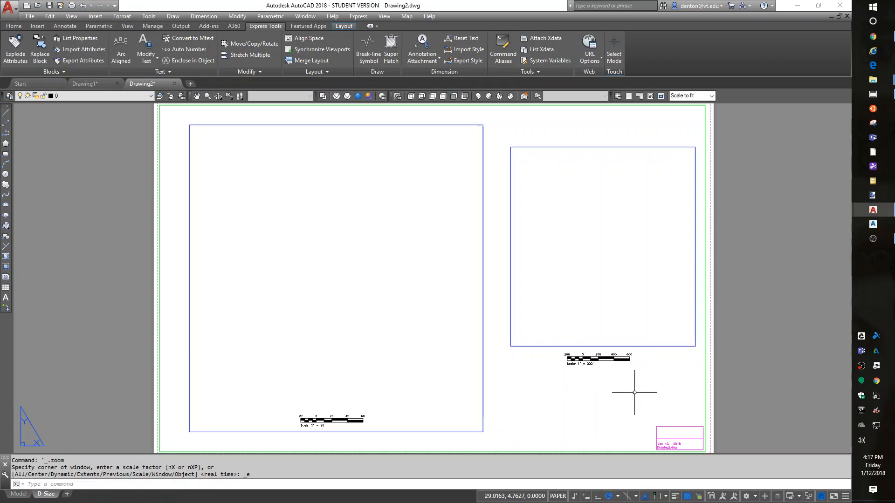
{"action": "type", "text": "e"}
{"action": "key", "text": "Return"}
{"action": "left_click", "coordinate": [615, 384]}
{"action": "left_click", "coordinate": [481, 294]}
{"action": "key", "text": "Return"}
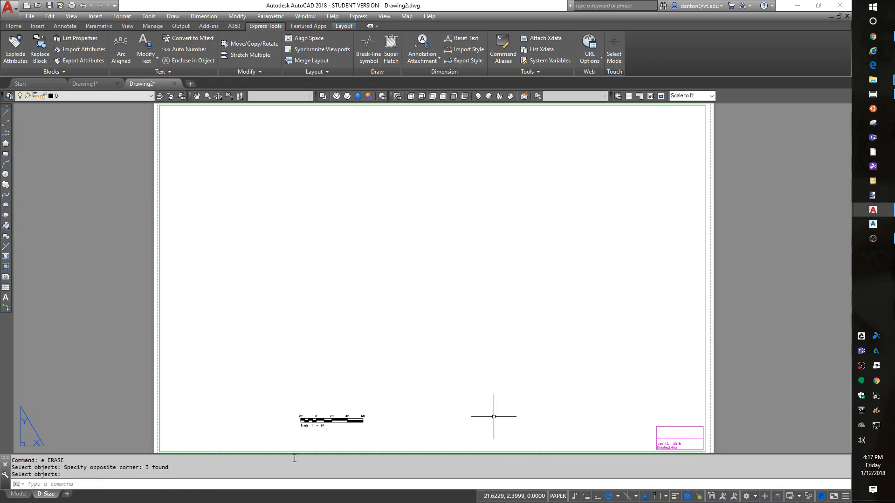
Edit the remaining graphic scale bar's attributes to the placeholders scale, scale, 2x, 3x and scale'
{"action": "type", "text": "ddatte"}
{"action": "key", "text": "Return"}
{"action": "left_click", "coordinate": [332, 420]}
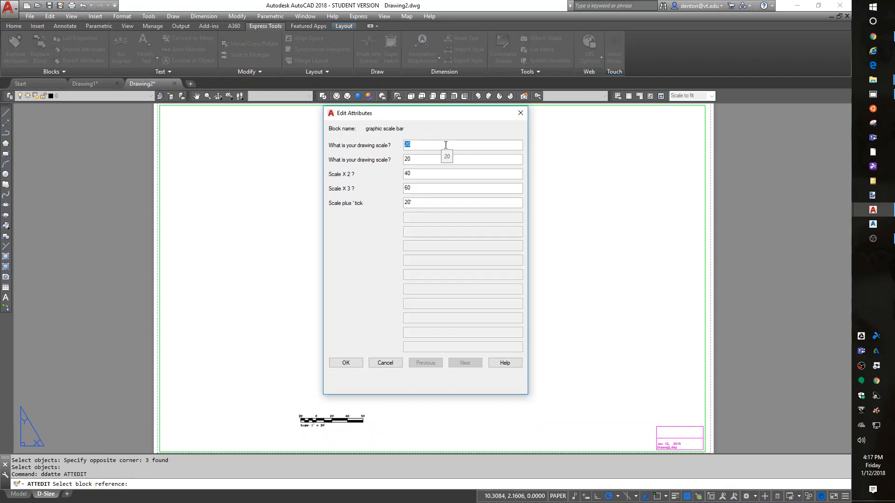
{"action": "type", "text": "scale"}
{"action": "key", "text": "Tab"}
{"action": "type", "text": "scal"}
{"action": "key", "text": "Tab"}
{"action": "key", "text": "Tab"}
{"action": "type", "text": "scale'"}
{"action": "left_click", "coordinate": [345, 363]}
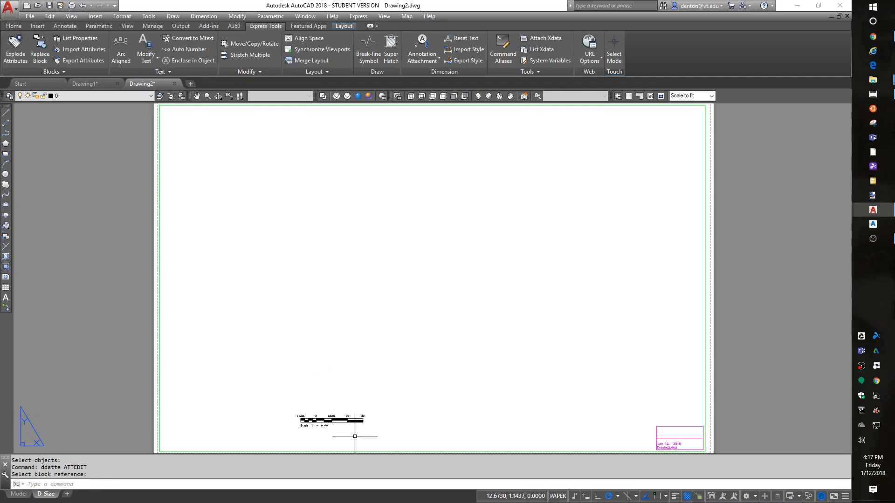
{"action": "scroll", "coordinate": [347, 435], "scroll_direction": "up", "scroll_amount": 10}
{"action": "scroll", "coordinate": [326, 428], "scroll_direction": "down", "scroll_amount": 8}
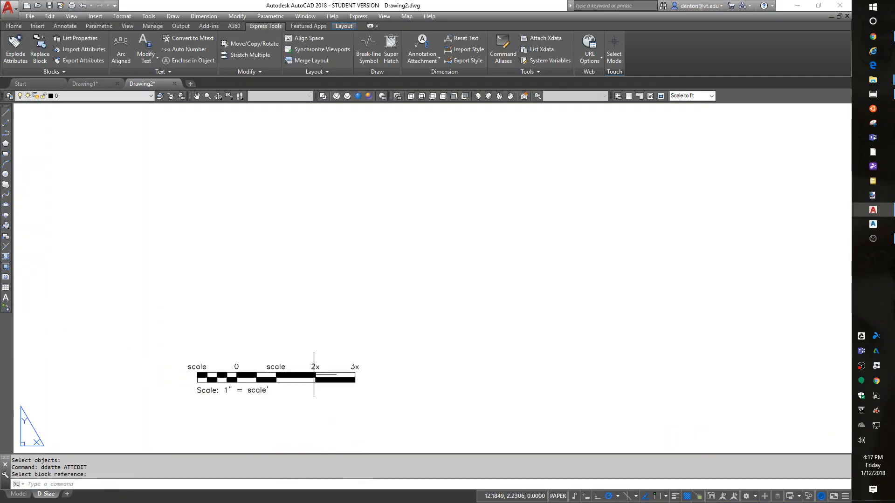
Open the drawing properties with DWGPROPS and enter the author's full name and the keywords "lesson # here"
{"action": "scroll", "coordinate": [481, 394], "scroll_direction": "up", "scroll_amount": 5}
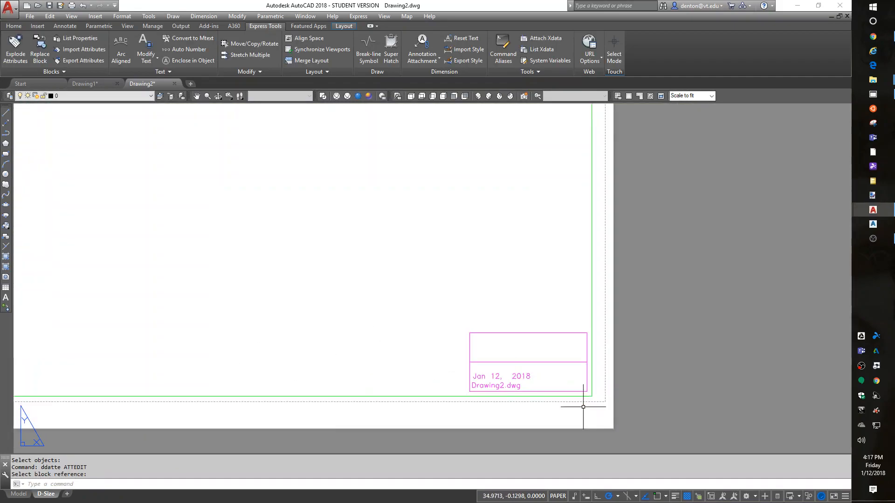
{"action": "type", "text": "DWG"}
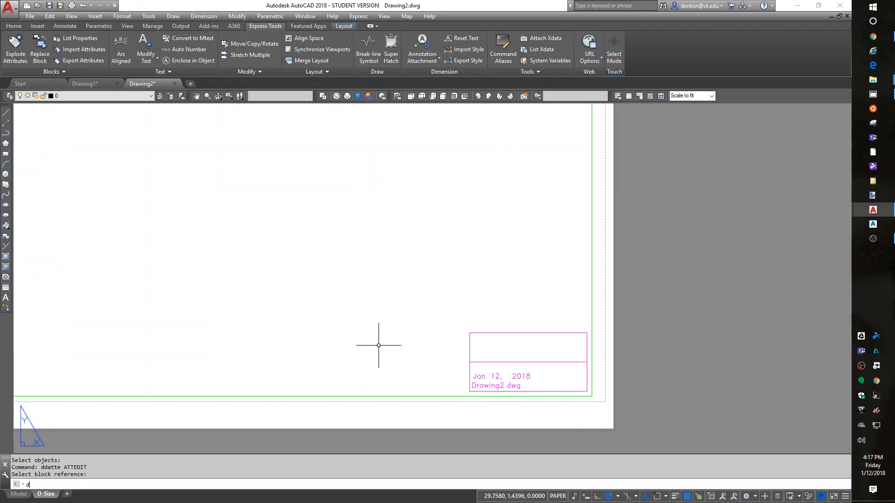
{"action": "type", "text": "pro"}
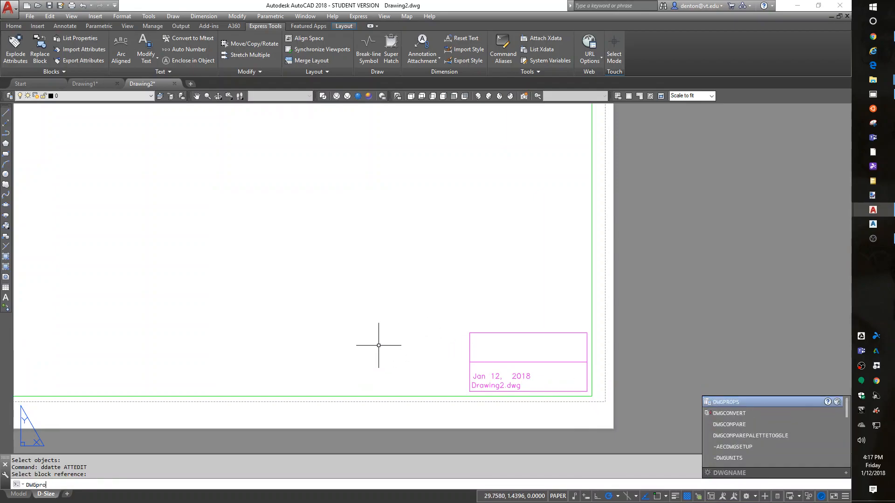
{"action": "type", "text": "ps"}
{"action": "key", "text": "Return"}
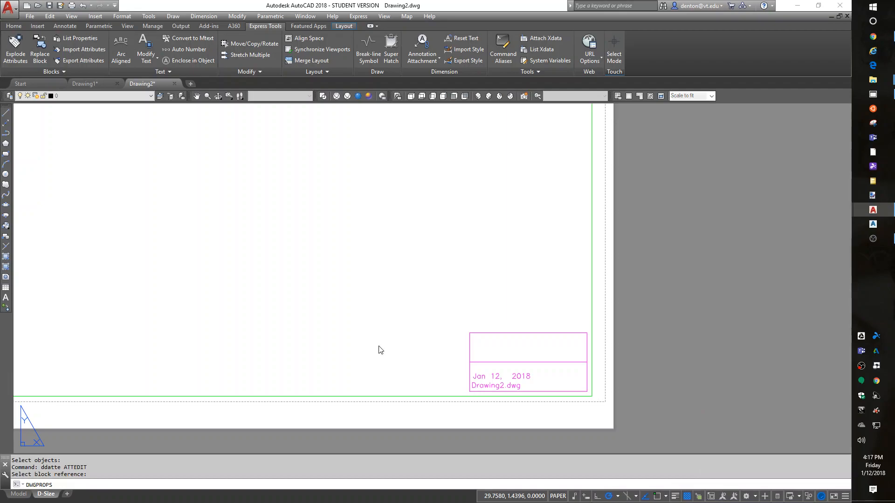
{"action": "left_click", "coordinate": [411, 208]}
{"action": "type", "text": "Denton Yoder"}
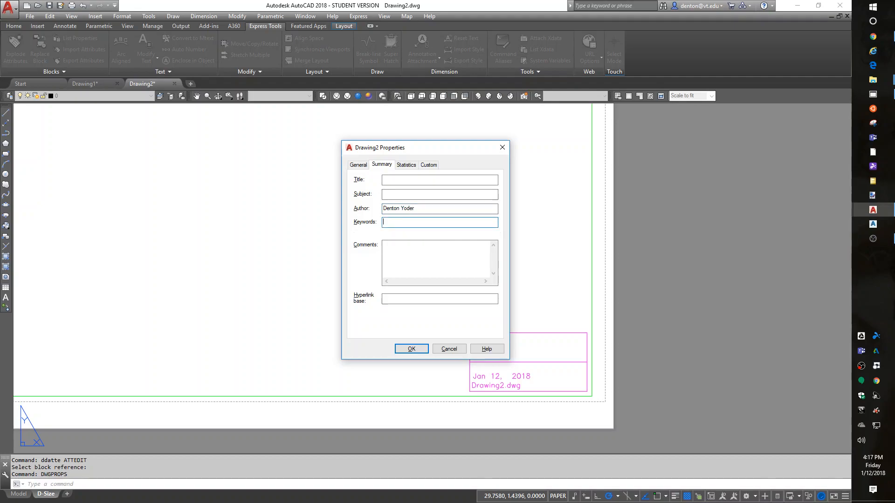
{"action": "type", "text": "lesson # here"}
Set the drawing's title to "Title" and subject to "Use dwgprops to set", and regenerate the layout to update the title block
{"action": "left_click", "coordinate": [387, 179]}
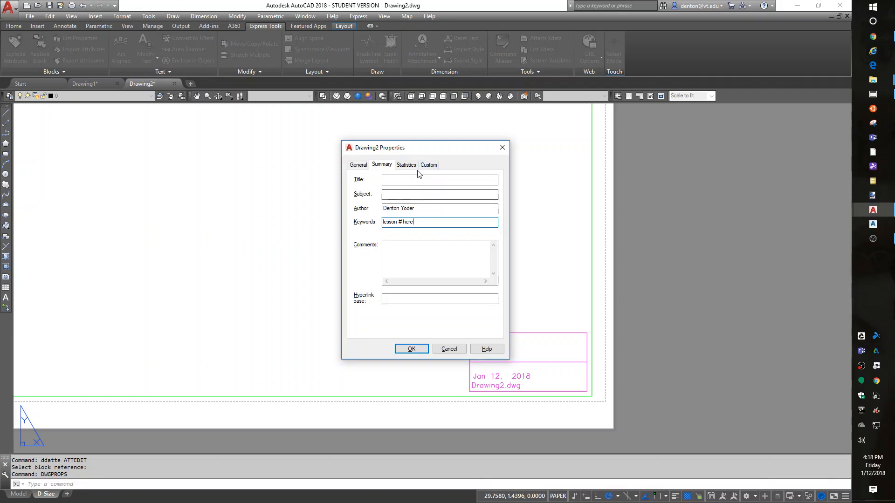
{"action": "type", "text": "Title"}
{"action": "key", "text": "Tab"}
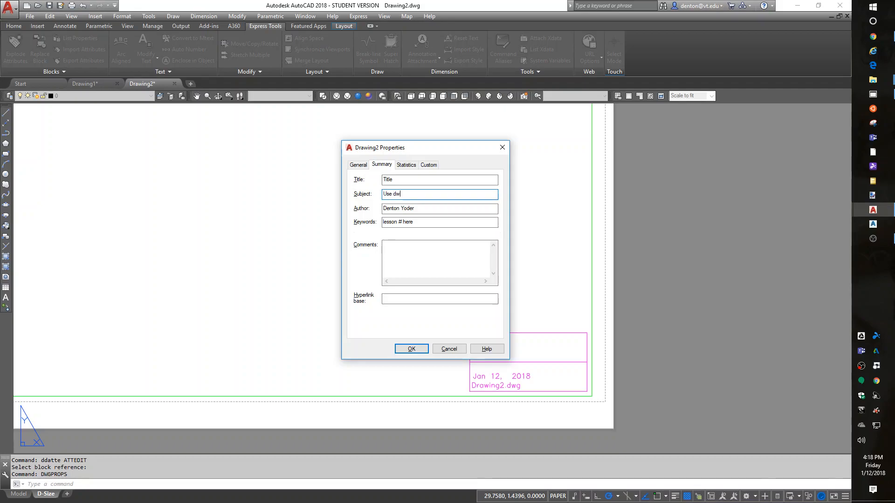
{"action": "type", "text": "Use dwgprops to set"}
{"action": "left_click", "coordinate": [412, 348]}
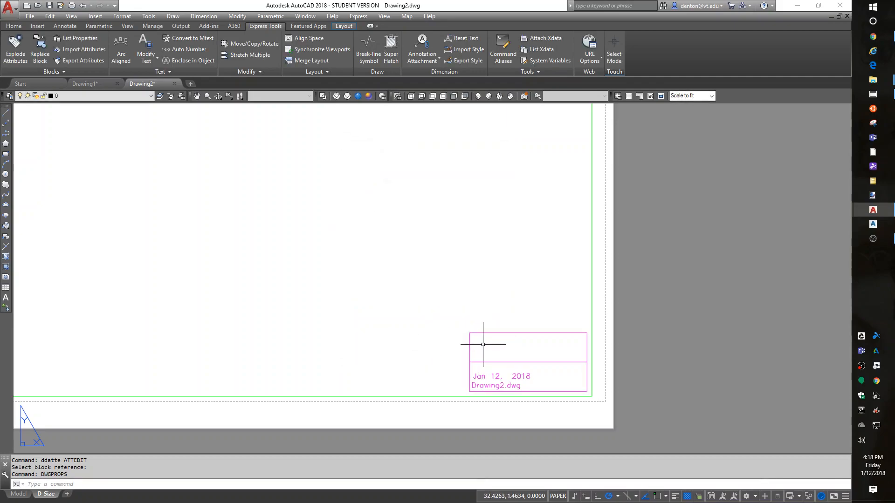
{"action": "type", "text": "re"}
{"action": "key", "text": "Return"}
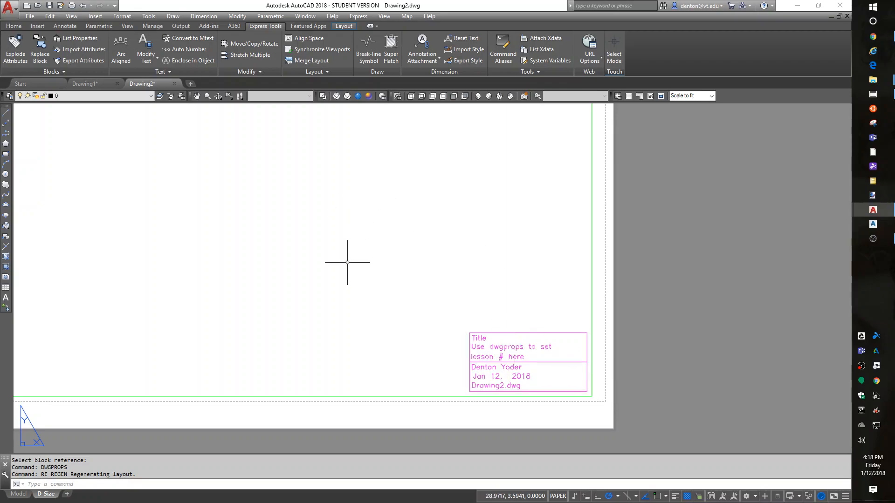
Examine the whole D-Size sheet with its border, placeholder scale bar and title block
{"action": "scroll", "coordinate": [360, 270], "scroll_direction": "down", "scroll_amount": 2}
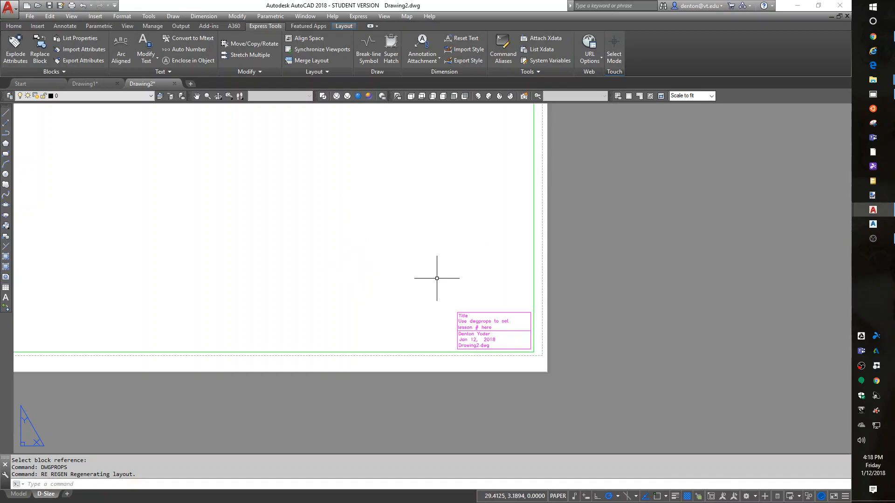
{"action": "middle_click_drag", "start_coordinate": [444, 266], "coordinate": [517, 253]}
{"action": "scroll", "coordinate": [692, 272], "scroll_direction": "down", "scroll_amount": 4}
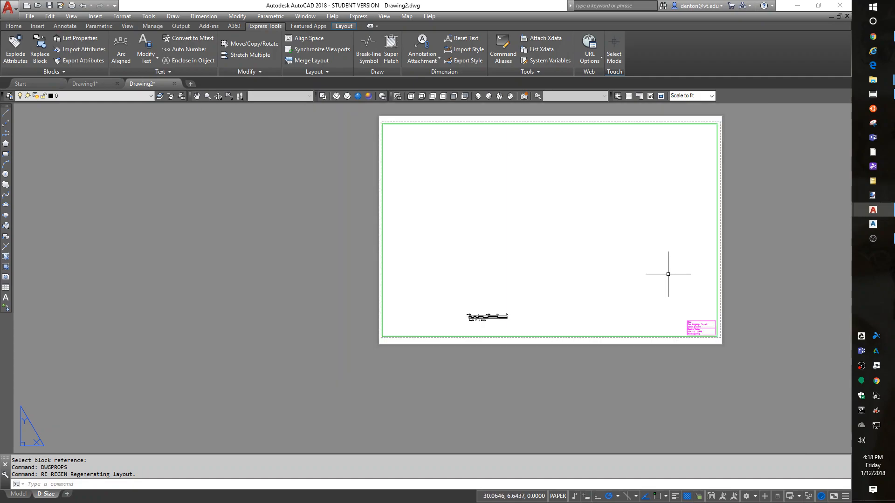
{"action": "middle_click_drag", "start_coordinate": [573, 204], "coordinate": [551, 231]}
{"action": "scroll", "coordinate": [552, 230], "scroll_direction": "up", "scroll_amount": 3}
{"action": "scroll", "coordinate": [579, 292], "scroll_direction": "down", "scroll_amount": 2}
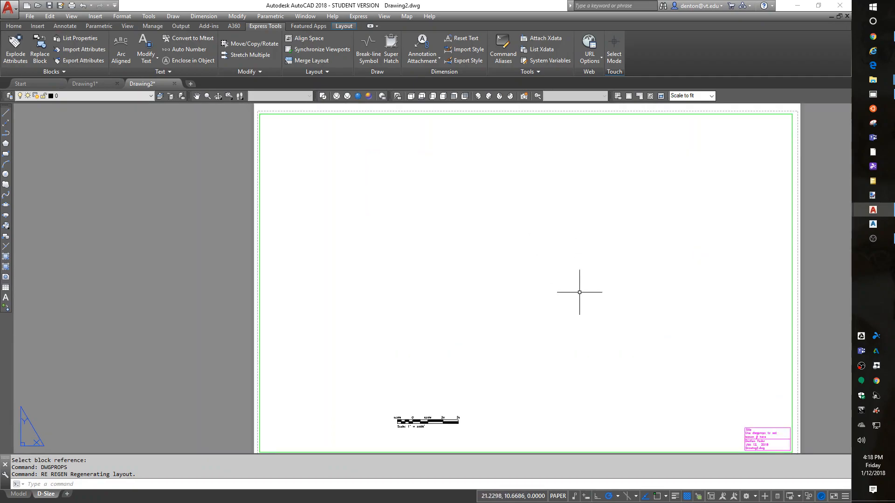
{"action": "middle_click_drag", "start_coordinate": [579, 292], "coordinate": [577, 281]}
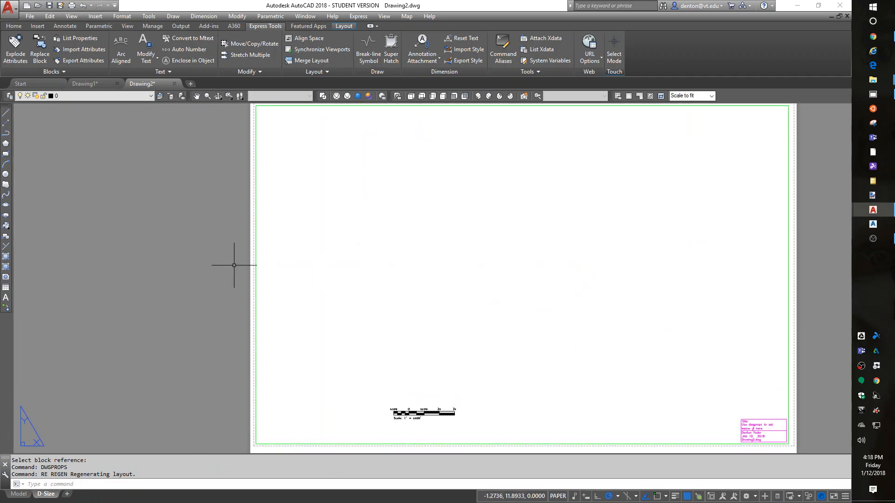
Switch to model space, run the LINETYPE command and open the acad.lin list of loadable linetypes
{"action": "left_click", "coordinate": [20, 495]}
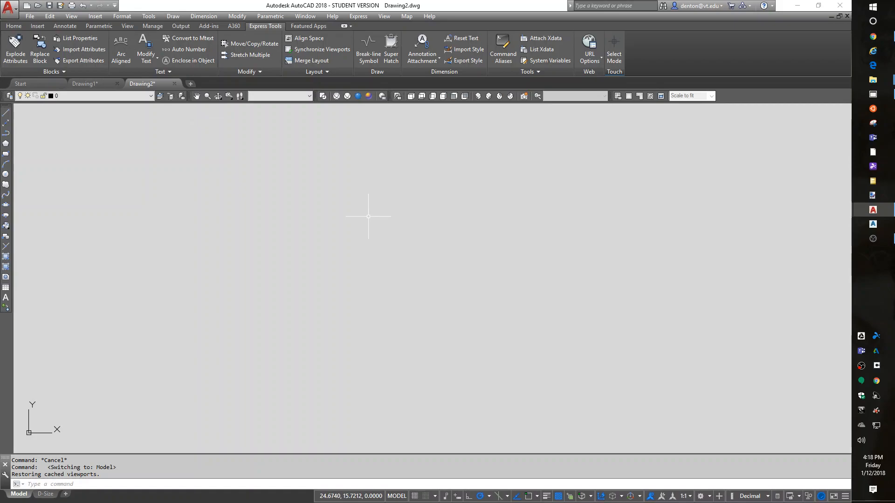
{"action": "type", "text": "1"}
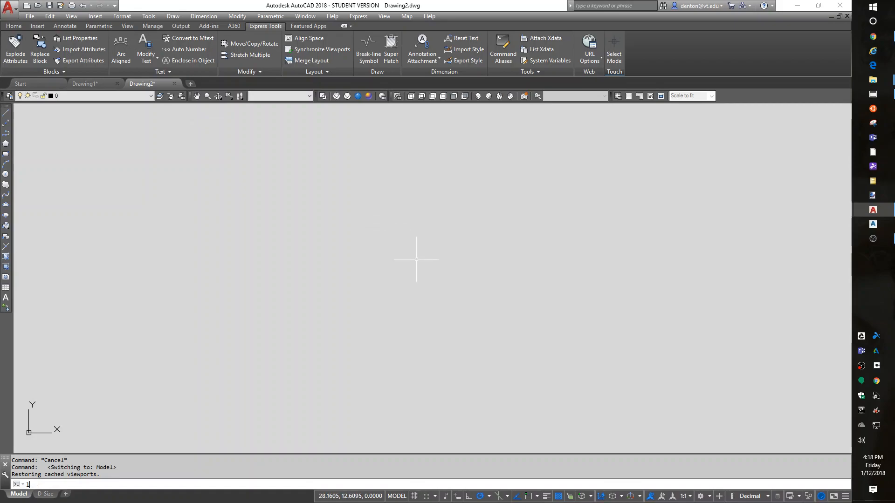
{"action": "type", "text": "inetype"}
{"action": "key", "text": "Return"}
{"action": "left_click", "coordinate": [651, 164]}
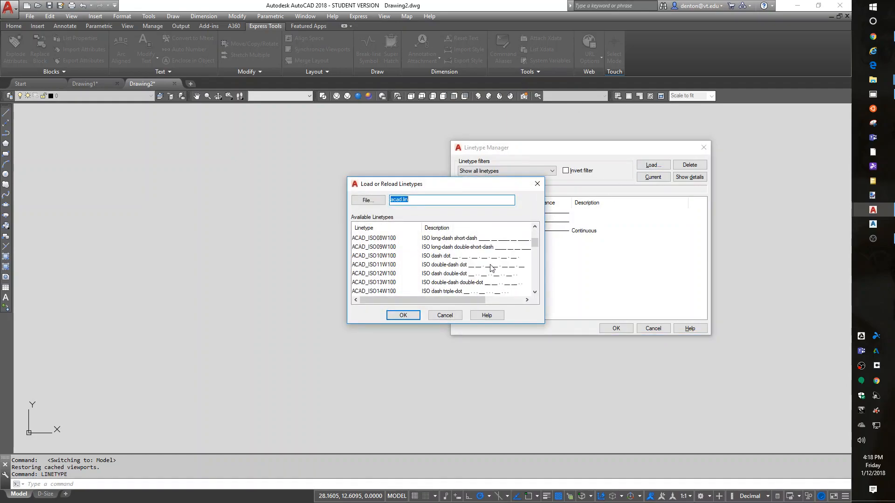
Select the BORDER, CENTER, DASHED and DASHDOT linetypes for loading
{"action": "scroll", "coordinate": [490, 268], "scroll_direction": "down", "scroll_amount": 2}
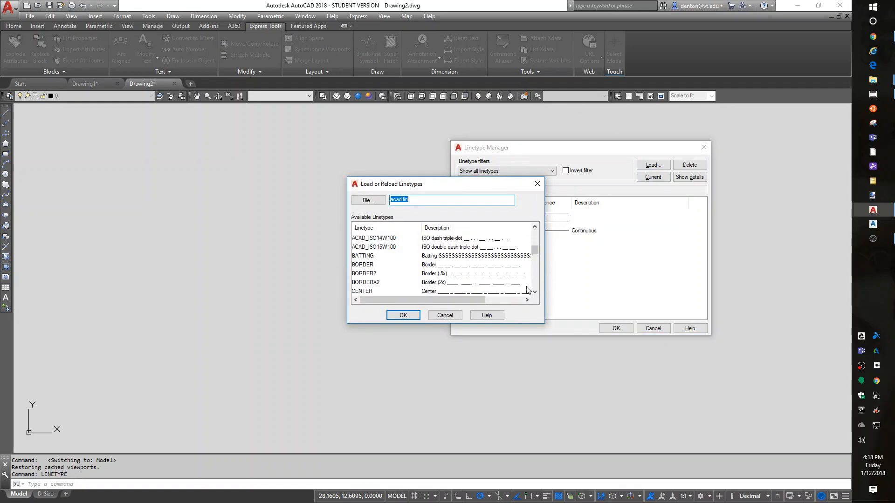
{"action": "left_click", "coordinate": [368, 265]}
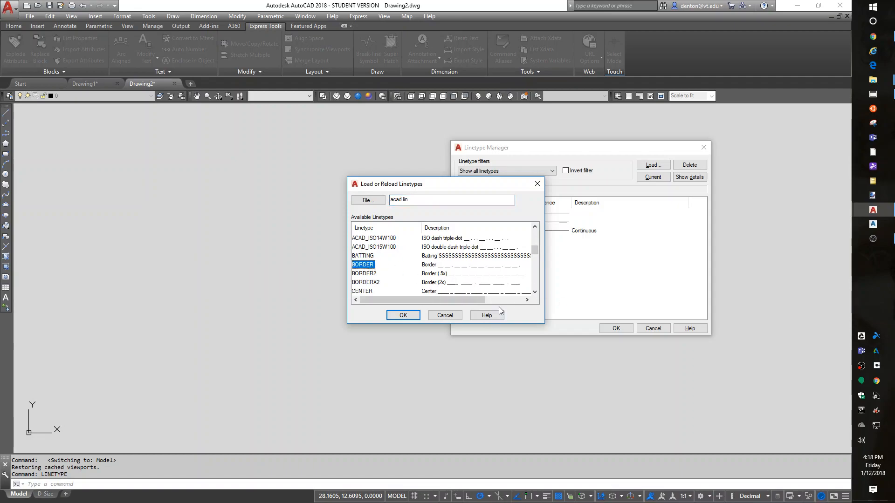
{"action": "scroll", "coordinate": [420, 280], "scroll_direction": "down", "scroll_amount": 2}
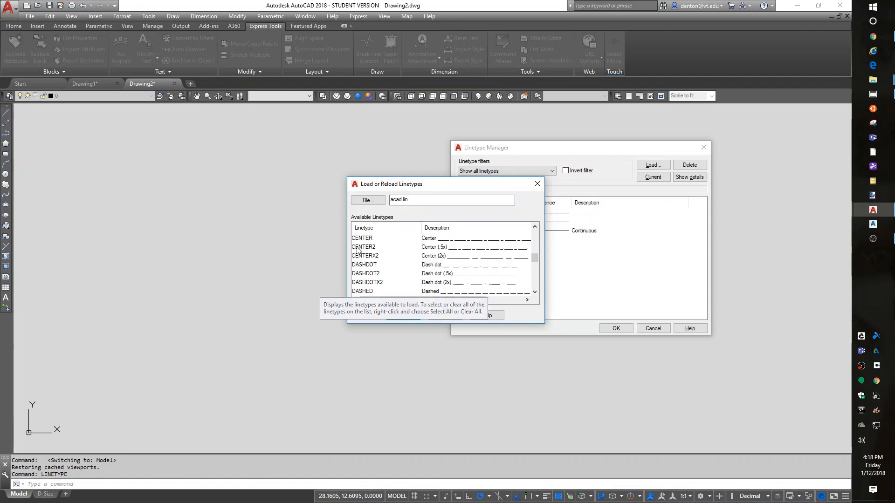
{"action": "left_click", "coordinate": [359, 238]}
{"action": "left_click", "coordinate": [368, 291], "text": "ctrl"}
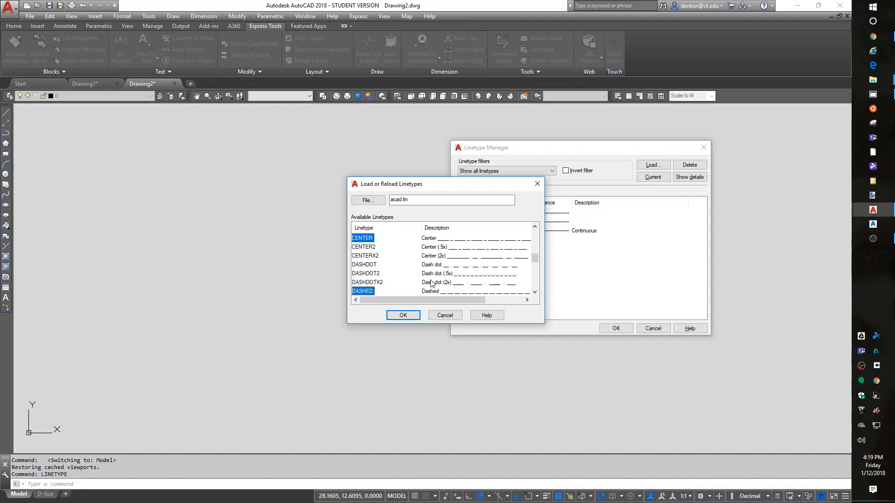
{"action": "left_click", "coordinate": [366, 265], "text": "ctrl"}
{"action": "left_click", "coordinate": [355, 239]}
Add DIVIDE, DOT, FENCELINE1, HIDDEN, PHANTOM and HOT_WATER_SUPPLY to the selection, load all chosen linetypes and close the Linetype Manager
{"action": "scroll", "coordinate": [353, 242], "scroll_direction": "down", "scroll_amount": 3}
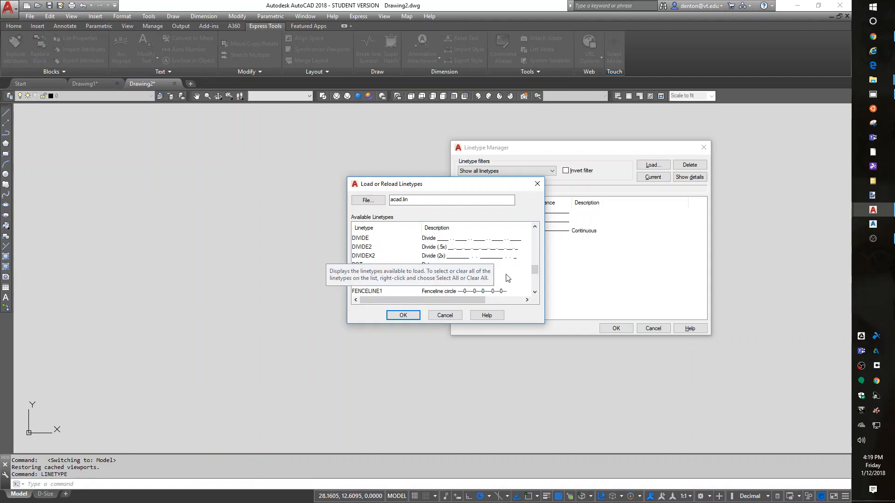
{"action": "left_click", "coordinate": [359, 239]}
{"action": "left_click", "coordinate": [358, 265], "text": "ctrl"}
{"action": "left_click", "coordinate": [366, 291], "text": "ctrl"}
{"action": "scroll", "coordinate": [431, 260], "scroll_direction": "down", "scroll_amount": 3}
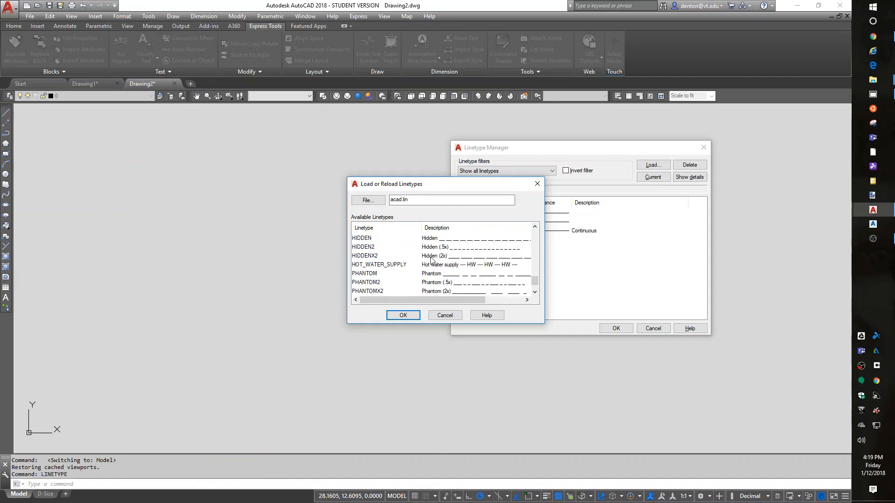
{"action": "left_click", "coordinate": [368, 239], "text": "ctrl"}
{"action": "left_click", "coordinate": [372, 275], "text": "ctrl"}
{"action": "left_click", "coordinate": [384, 266], "text": "ctrl"}
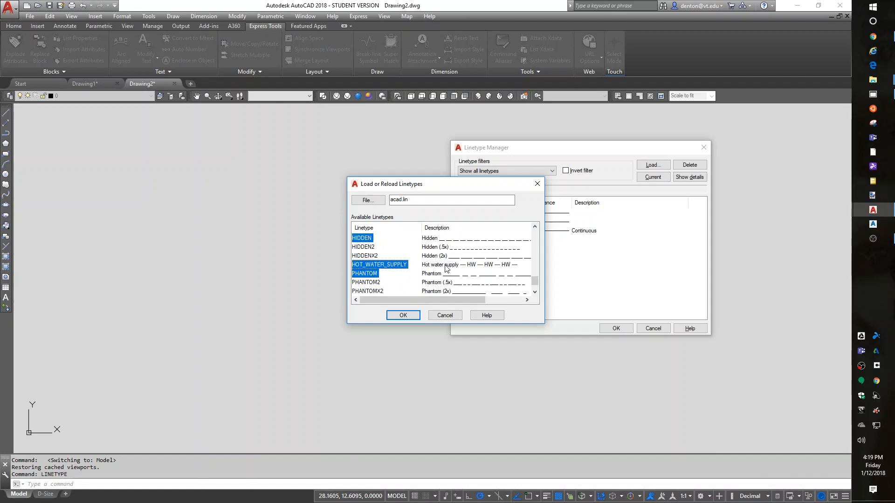
{"action": "left_click", "coordinate": [403, 315]}
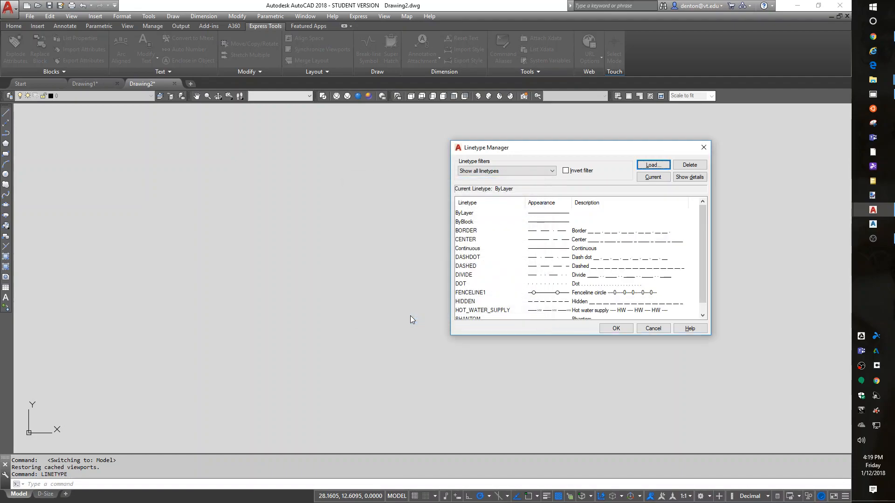
{"action": "left_click", "coordinate": [606, 329]}
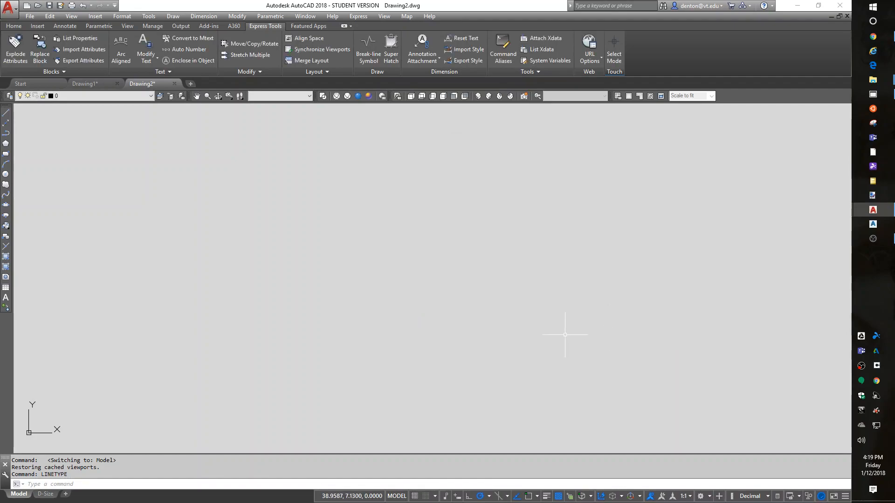
Review the drawing's layers with their colors and lineweights in the Layer Properties Manager and close it
{"action": "type", "text": "la"}
{"action": "key", "text": "Return"}
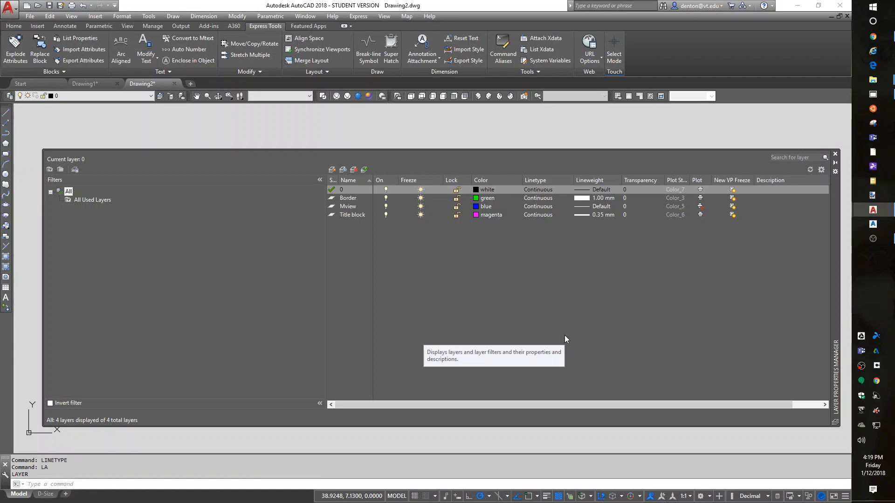
{"action": "left_click", "coordinate": [835, 154]}
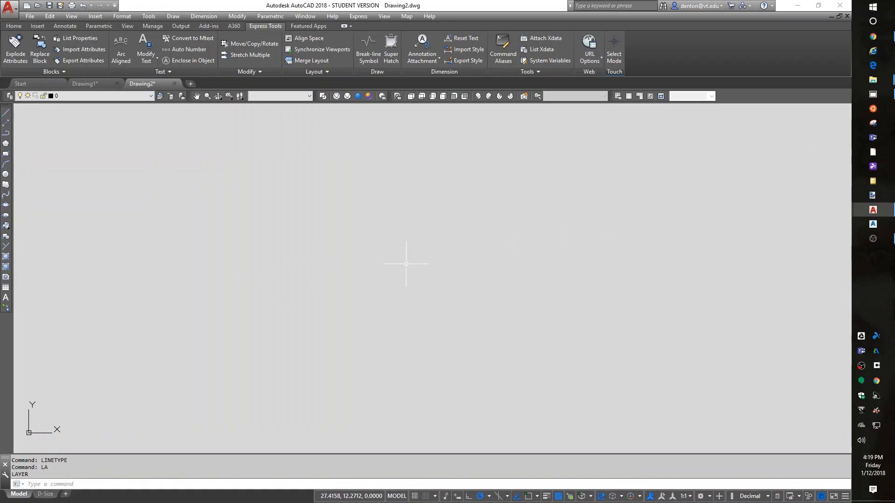
Run SAVEAS, choose the AutoCAD Drawing Template (*.dwt) file type and check the path of the Template folder
{"action": "type", "text": "saveas"}
{"action": "key", "text": "Return"}
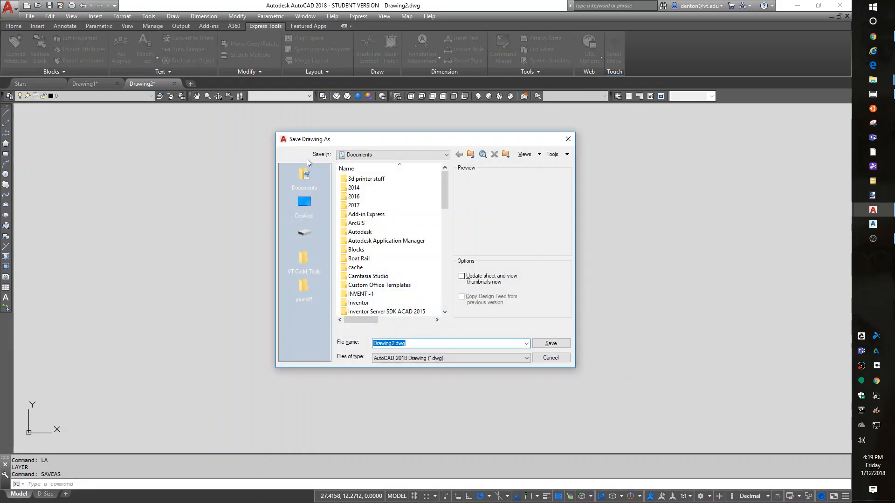
{"action": "left_click", "coordinate": [526, 358]}
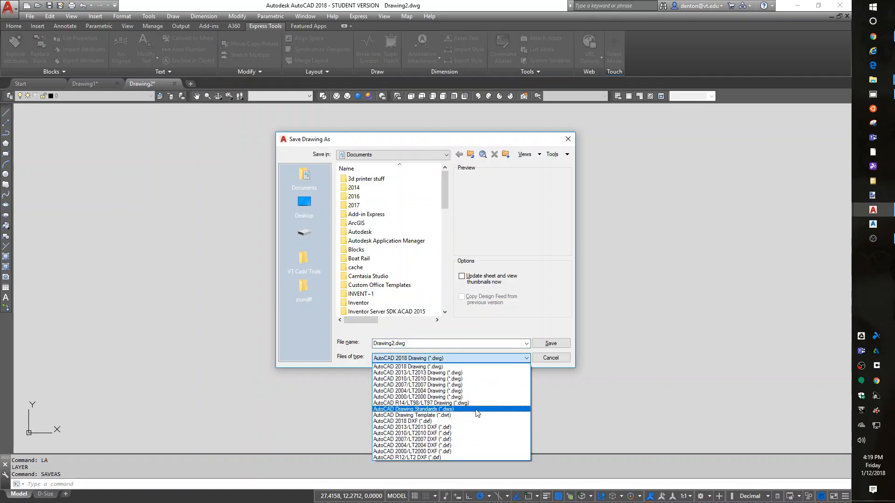
{"action": "left_click", "coordinate": [479, 416]}
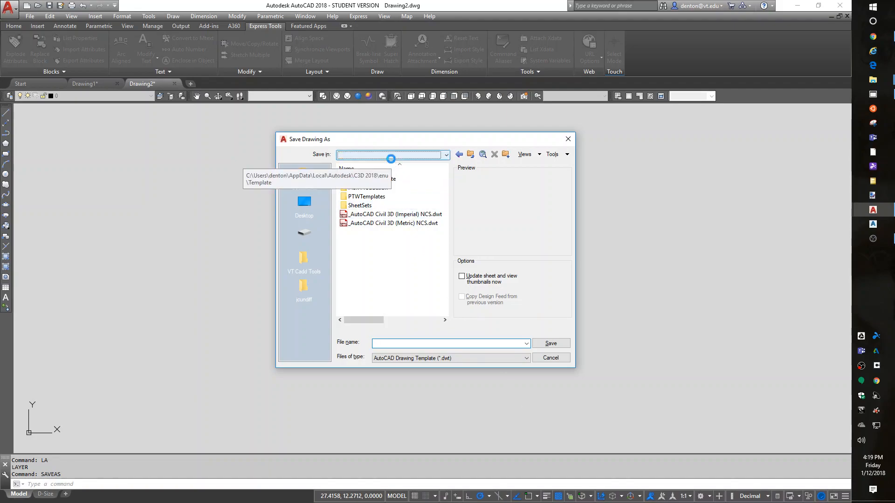
{"action": "left_click", "coordinate": [392, 156]}
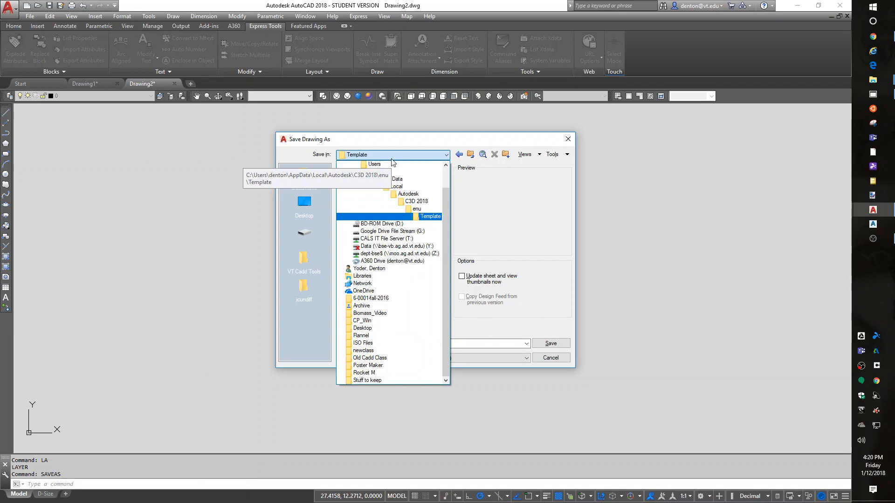
{"action": "left_click", "coordinate": [391, 159]}
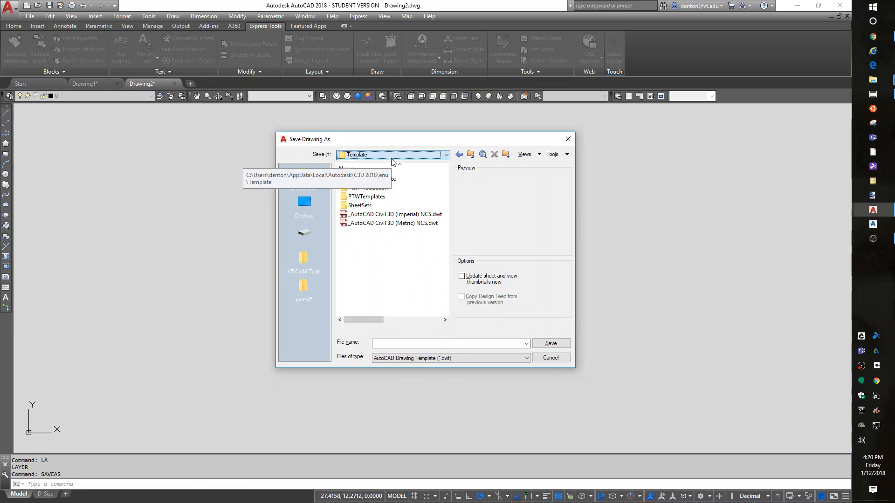
Save the template under the author's first name followed by "-plain acad", accepting the existing description and English measurement
{"action": "left_click", "coordinate": [398, 343]}
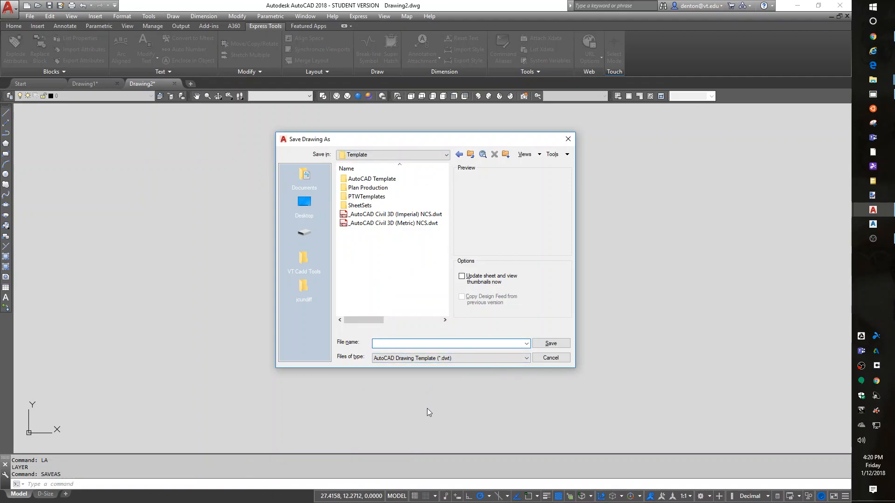
{"action": "type", "text": "denton-plain acad"}
{"action": "left_click", "coordinate": [541, 345]}
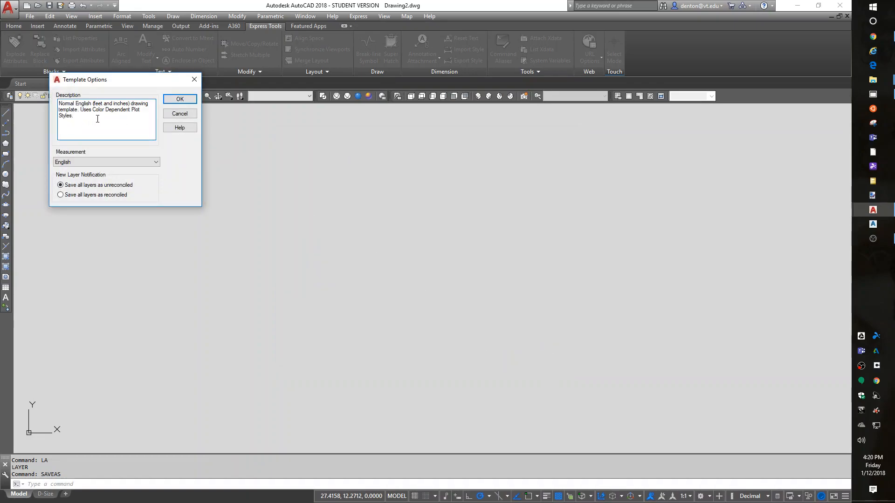
{"action": "left_click", "coordinate": [179, 98]}
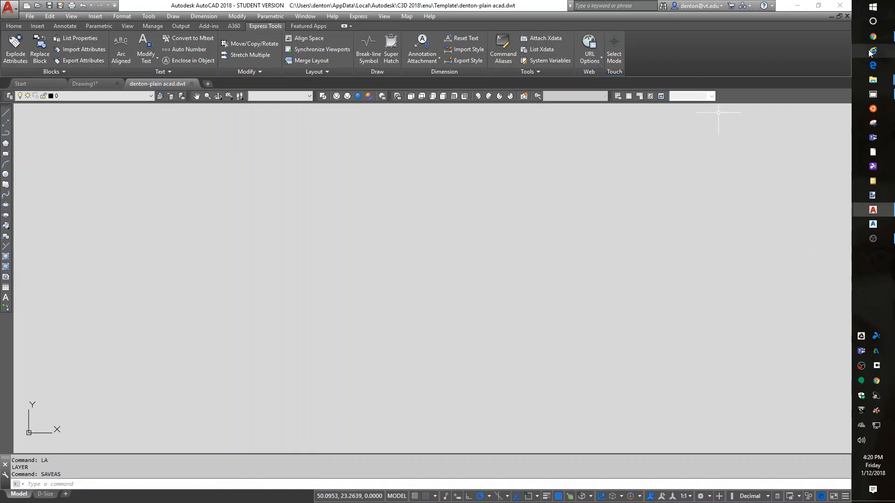
Close the template and the remaining Drawing1, and start a new drawing from the saved "plain acad" template
{"action": "left_click", "coordinate": [193, 83]}
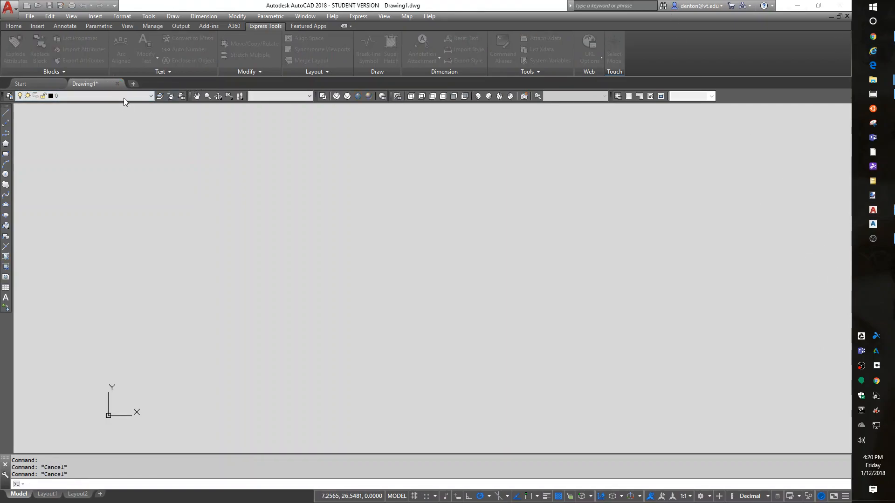
{"action": "left_click", "coordinate": [428, 275]}
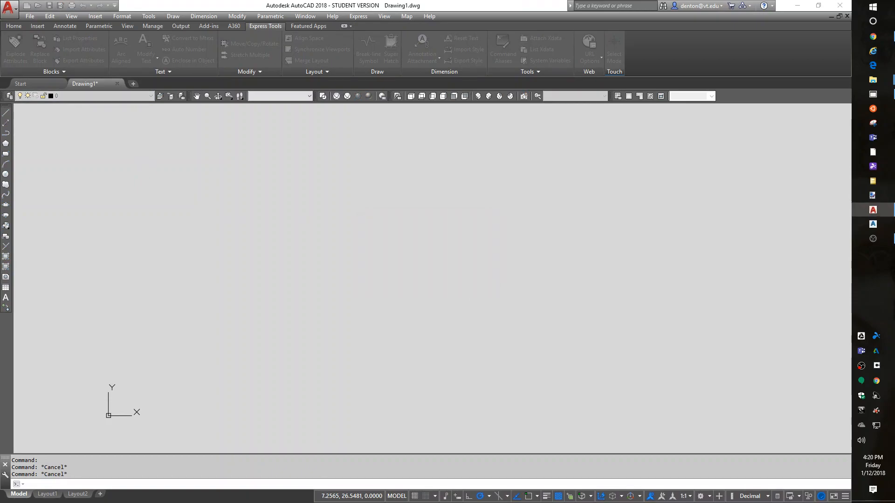
{"action": "left_click", "coordinate": [26, 6]}
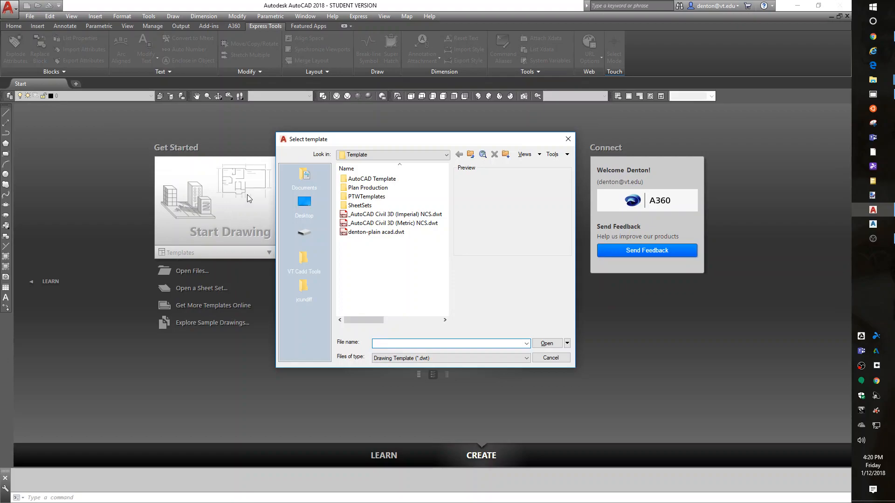
{"action": "left_click", "coordinate": [358, 233]}
{"action": "left_click", "coordinate": [547, 344]}
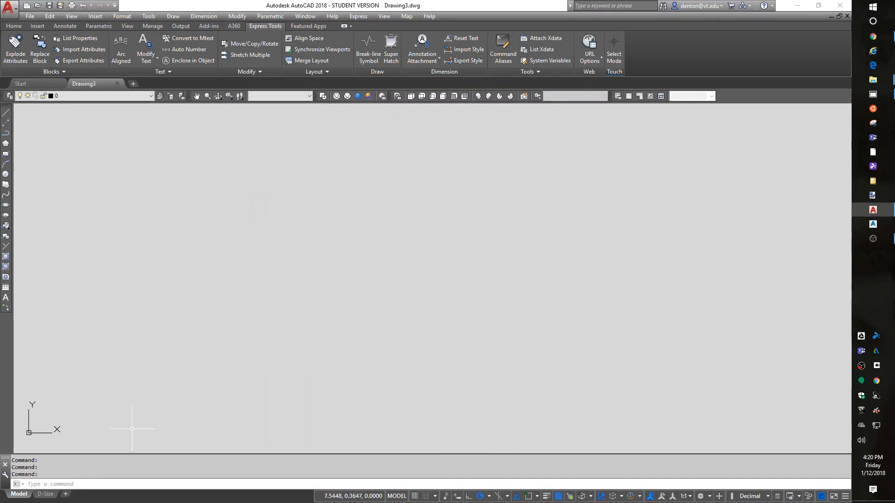
Check the new drawing's D-Size layout, return to model space and view its list of layers
{"action": "left_click", "coordinate": [45, 493]}
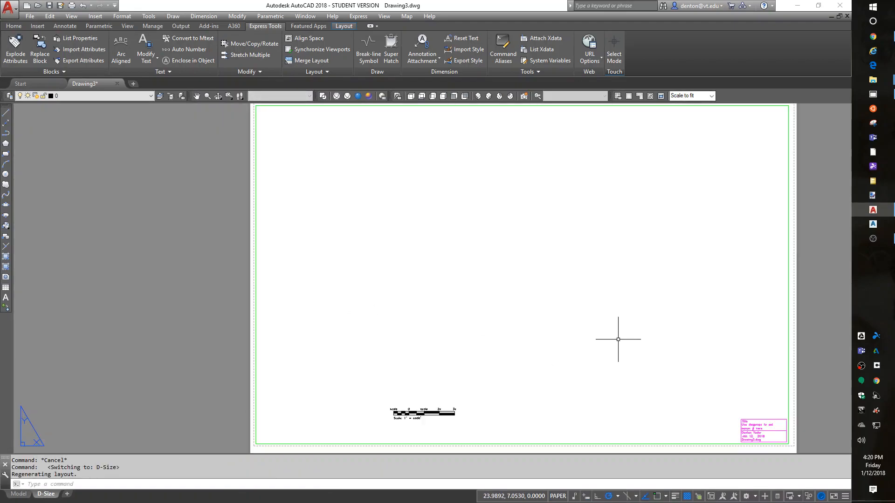
{"action": "left_click", "coordinate": [11, 498]}
{"action": "left_click", "coordinate": [118, 99]}
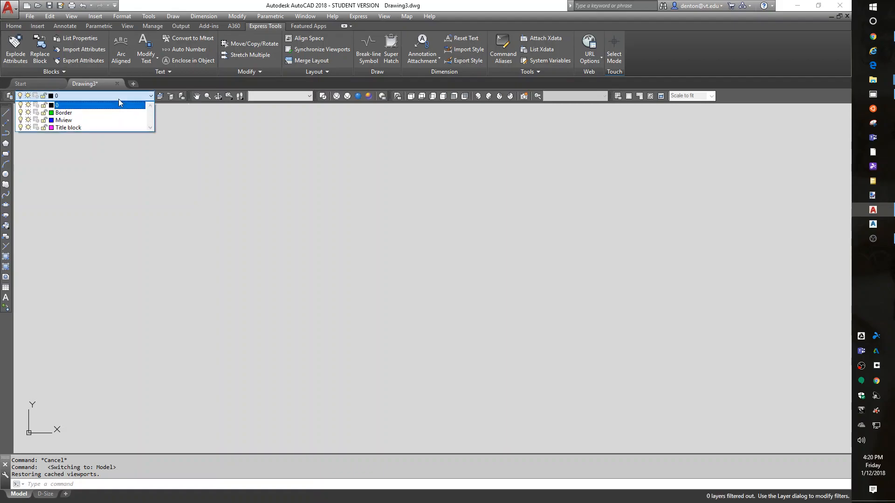
{"action": "left_click", "coordinate": [120, 96]}
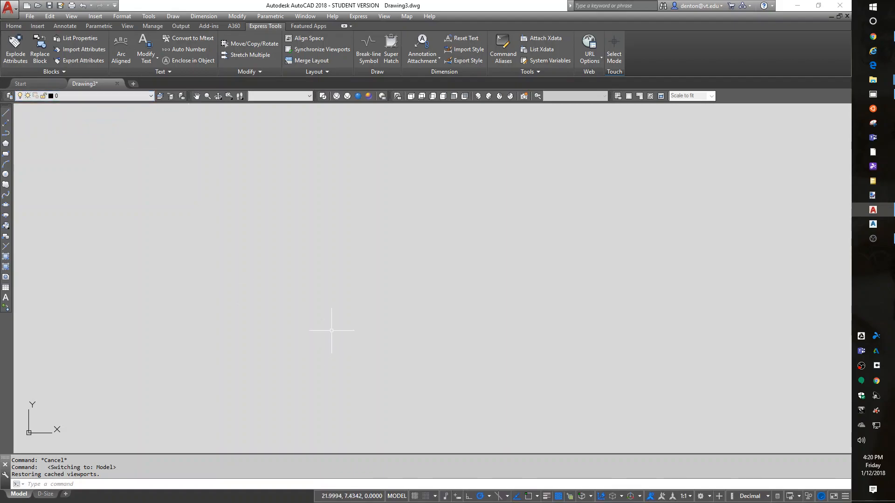
Check the available linetypes in the new drawing's Properties palette and close the palette
{"action": "key", "text": "ctrl+1"}
{"action": "left_click", "coordinate": [121, 77]}
{"action": "left_click", "coordinate": [121, 76]}
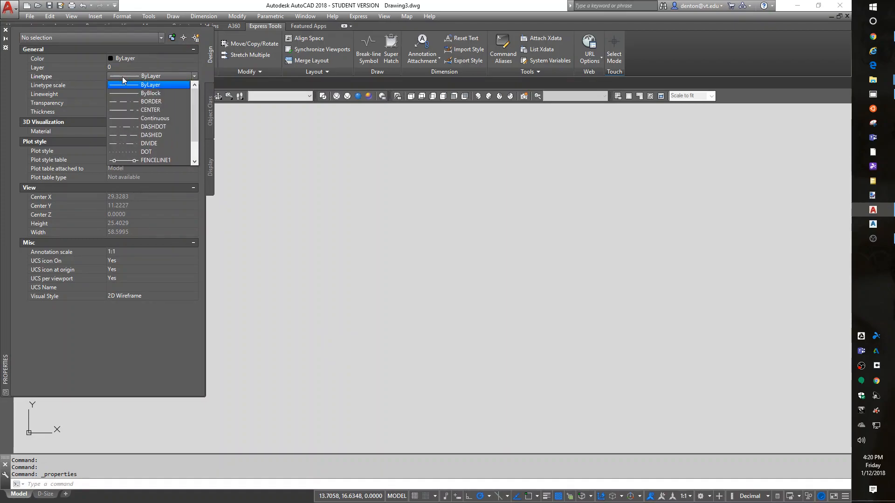
{"action": "left_click", "coordinate": [122, 77]}
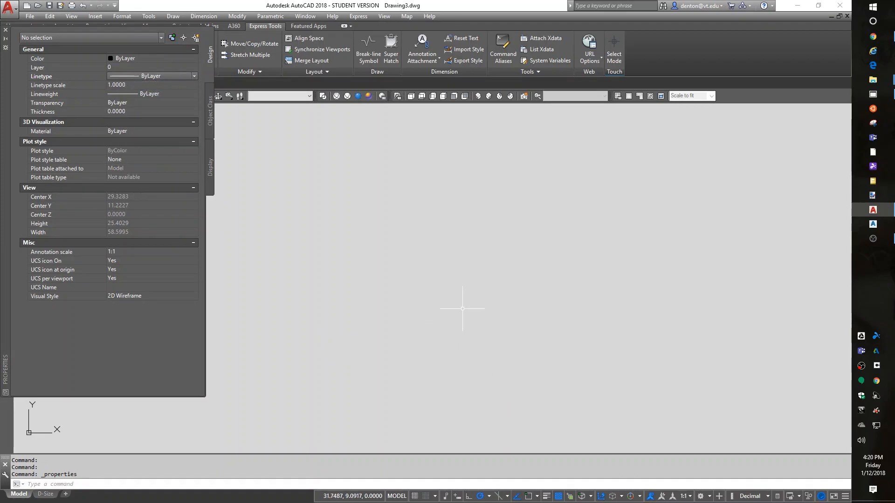
{"action": "left_click", "coordinate": [6, 30]}
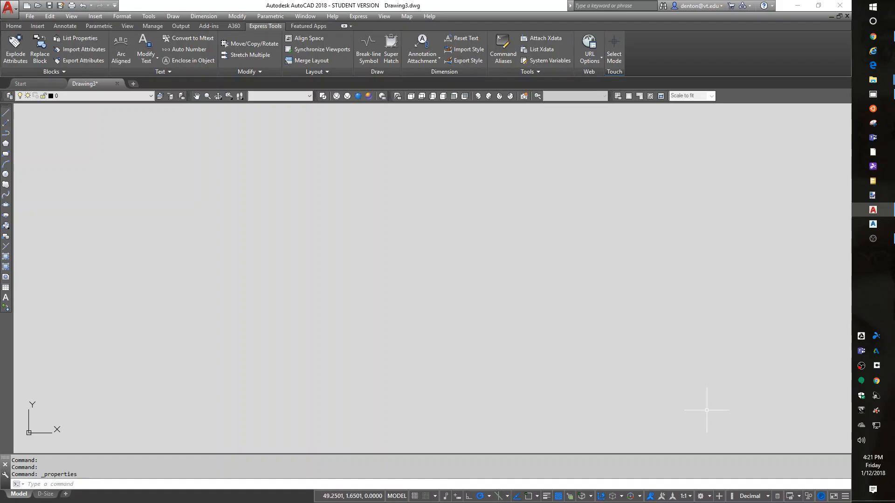
{"action": "right_click", "coordinate": [860, 367]}
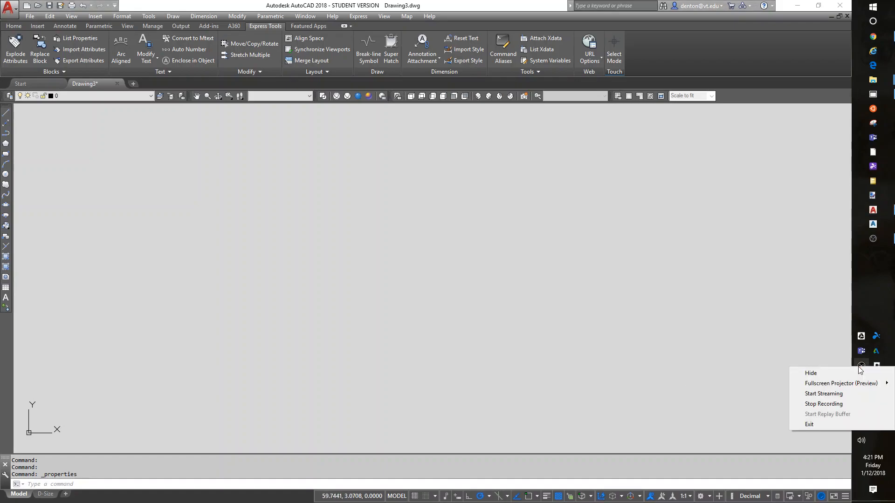